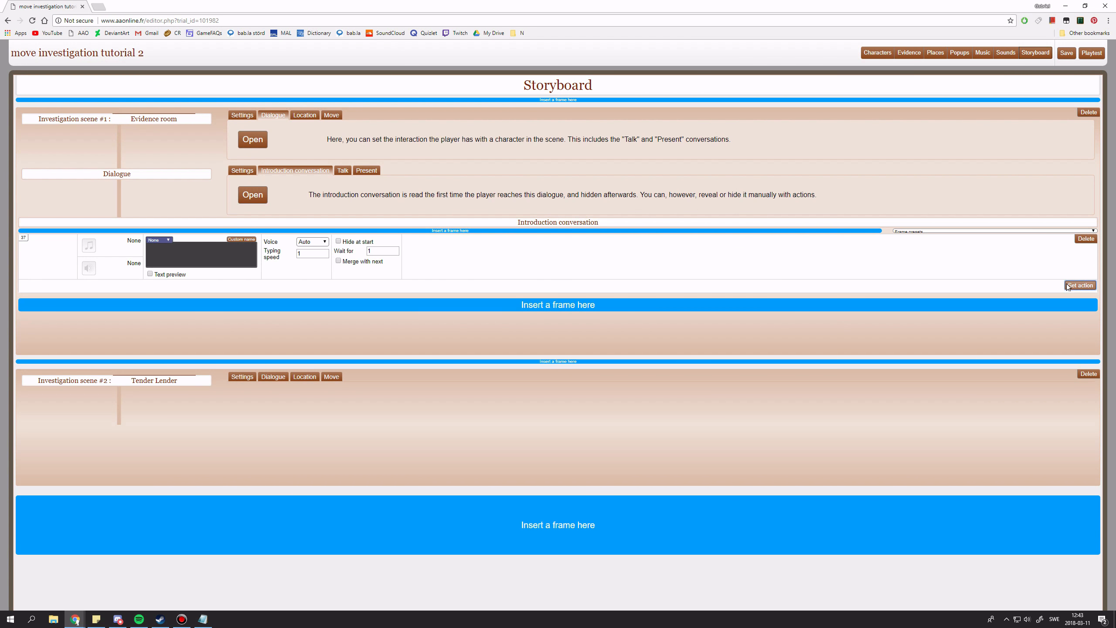
Set frame 37's action to reveal an introduction conversation, targeting scene #1 Evidence room and its dialogue #1.
left_click(1080, 285)
left_click(869, 344)
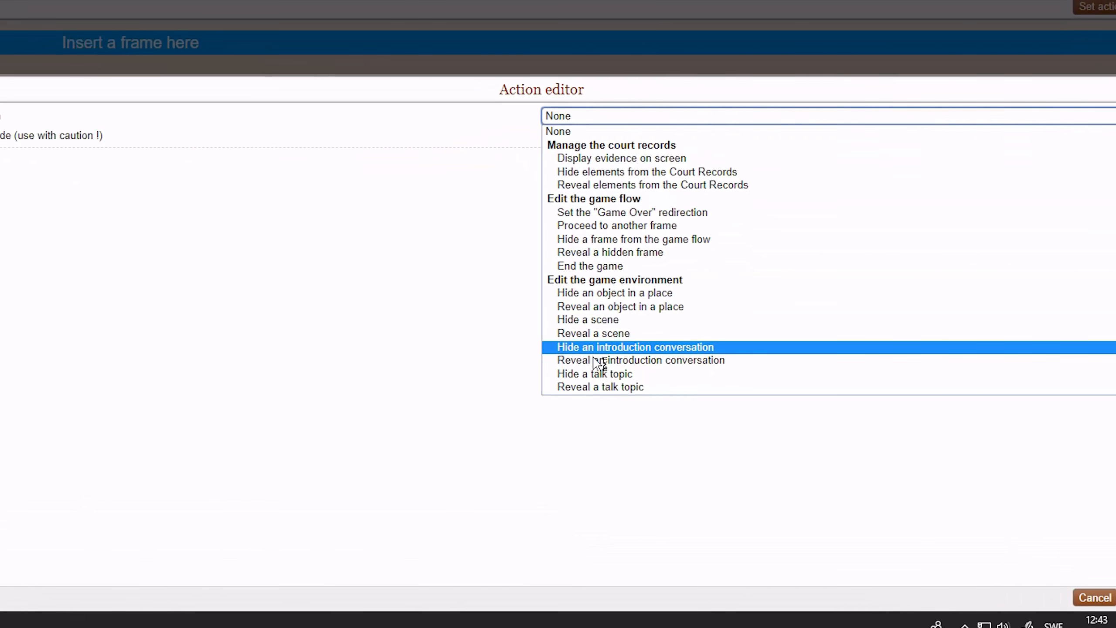
left_click(646, 399)
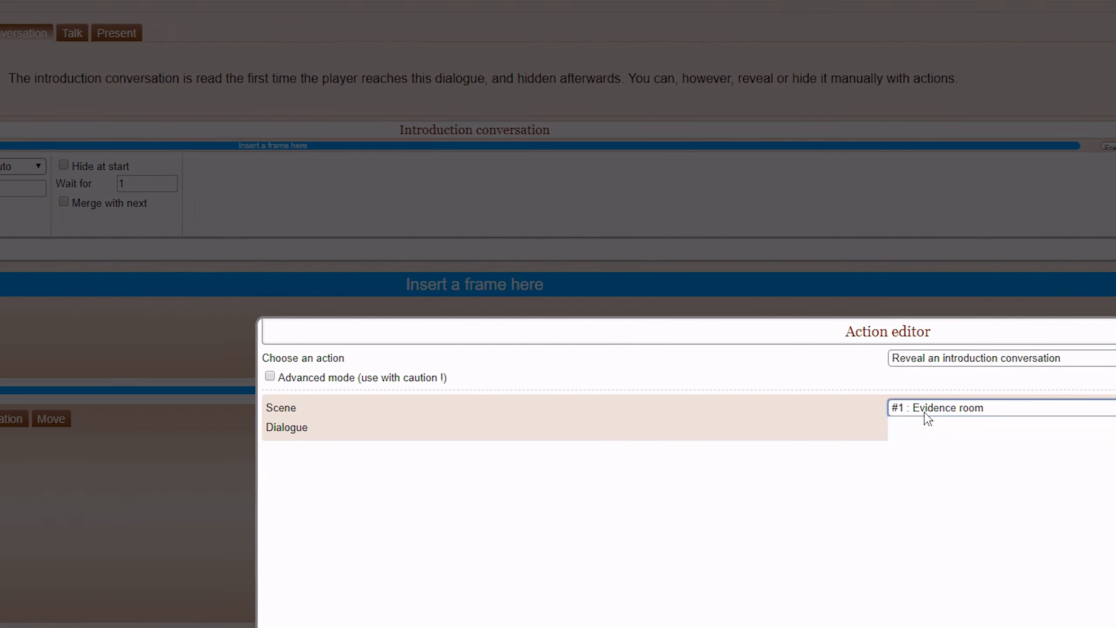
left_click(924, 410)
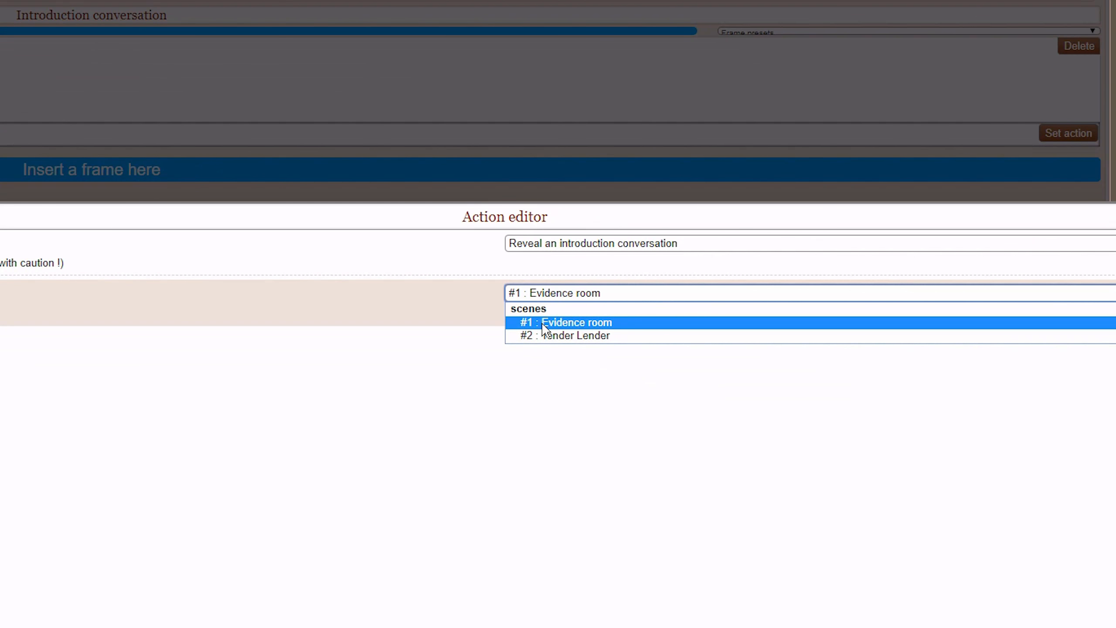
left_click(577, 334)
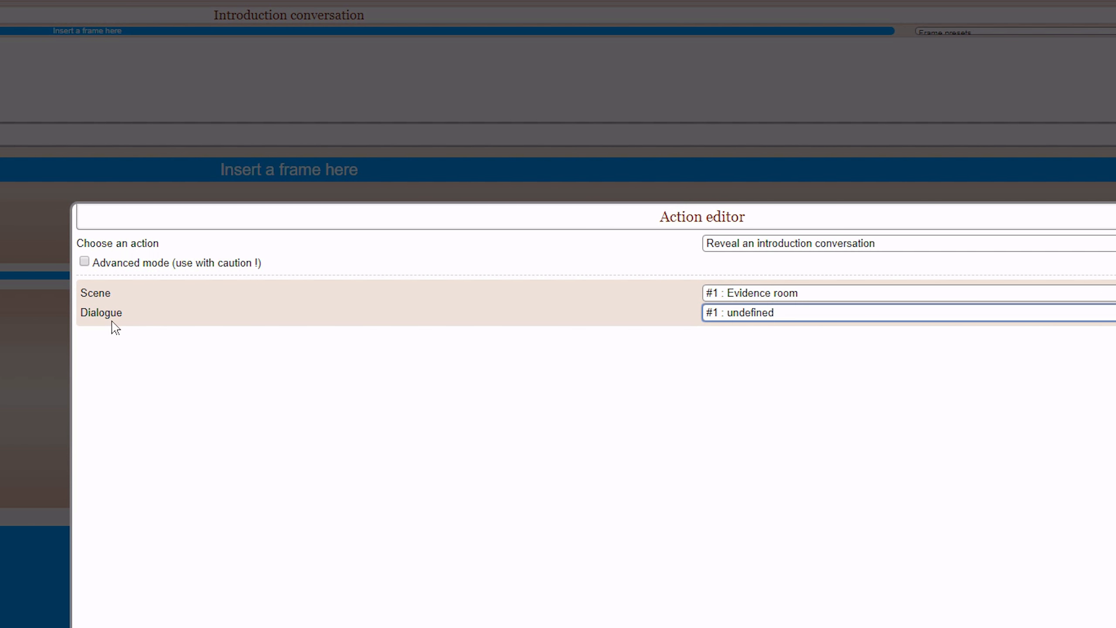
left_click(798, 316)
left_click(784, 316)
left_click(764, 342)
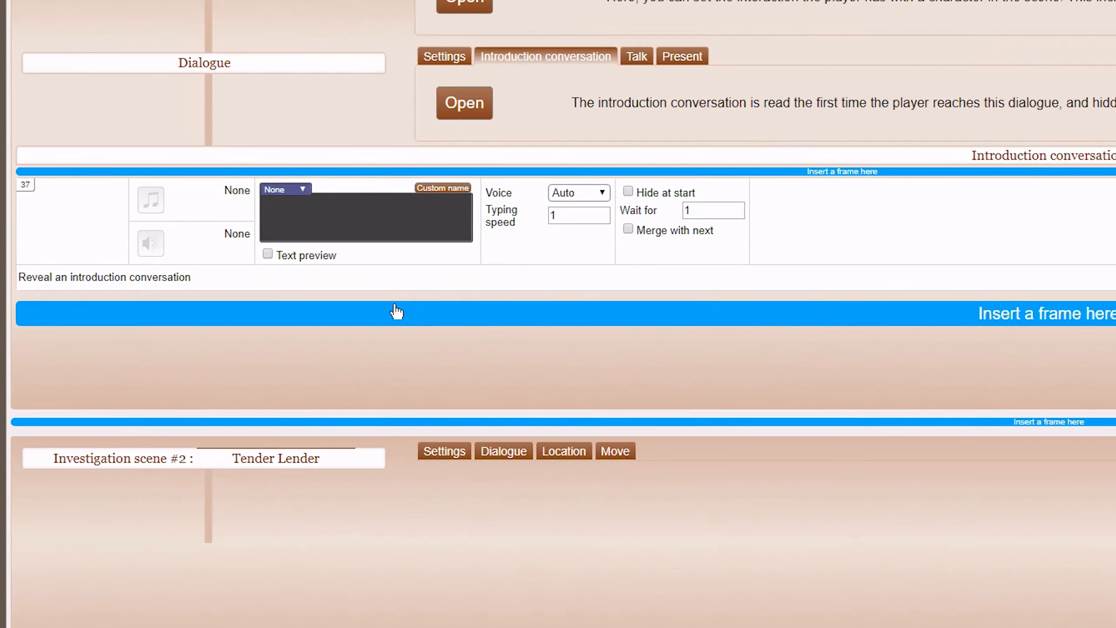
Insert a second frame in the Evidence room introduction, with Wait for 1 and the Evidence room as its place.
left_click(396, 313)
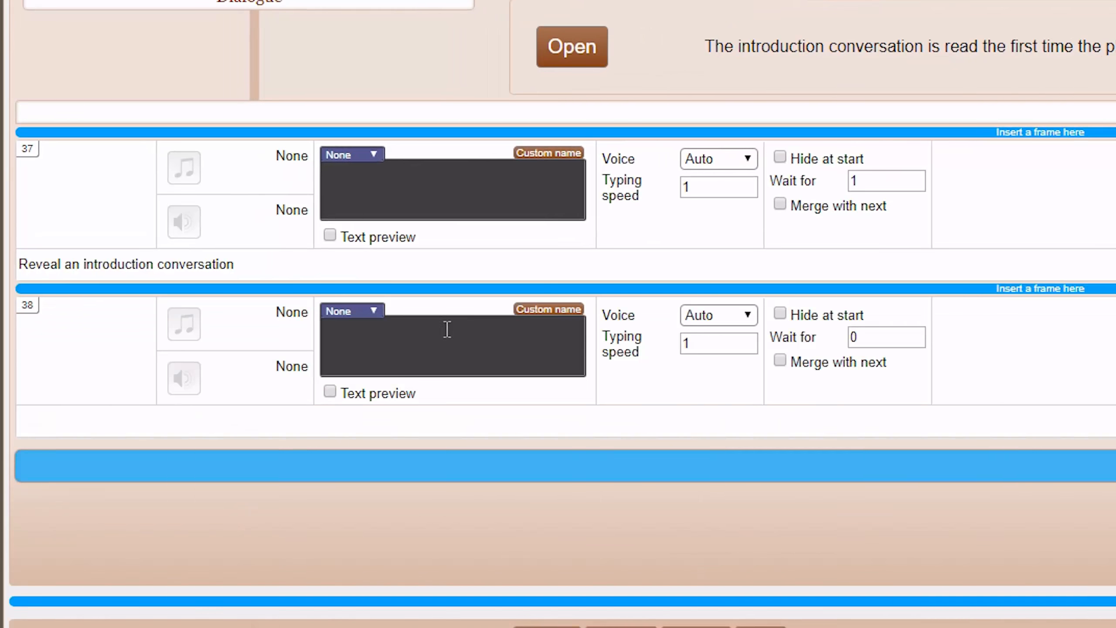
double_click(879, 337)
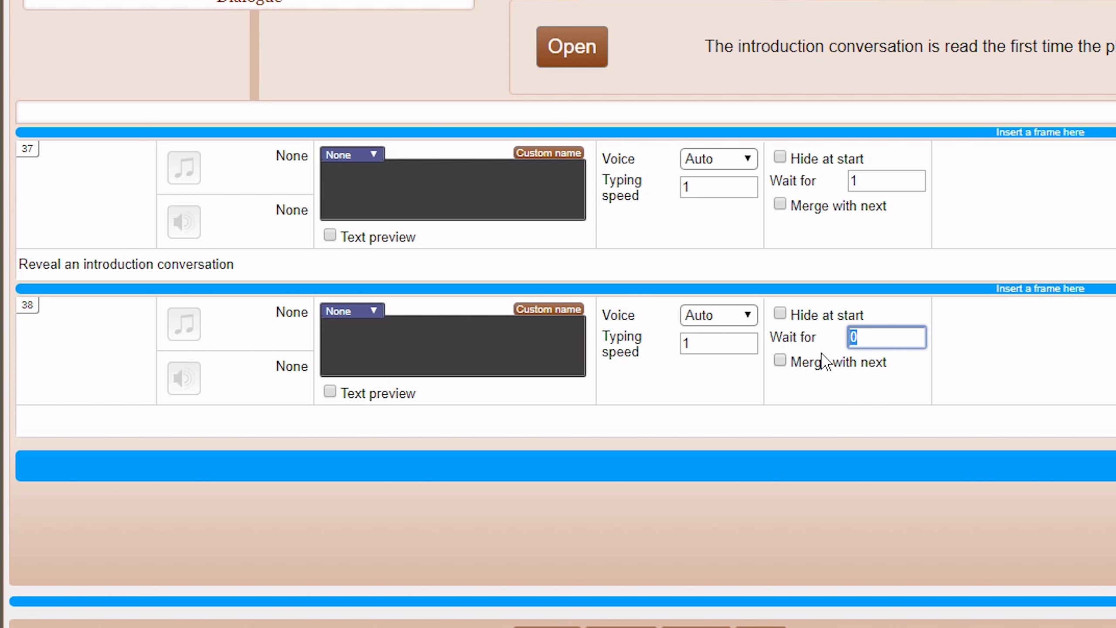
type("1")
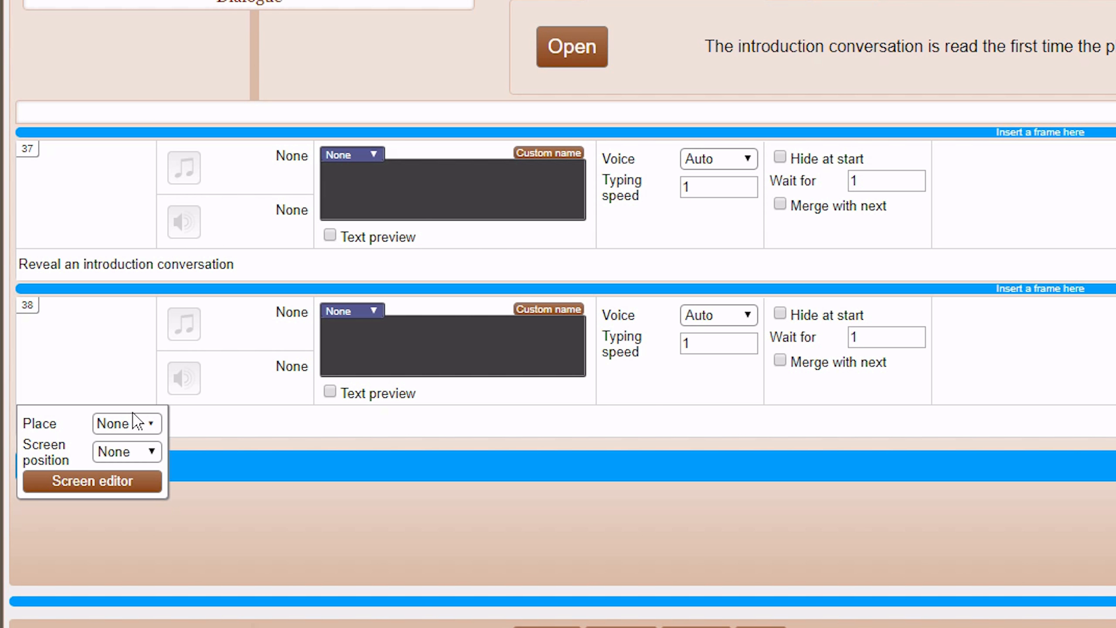
left_click(136, 424)
left_click(140, 462)
left_click(134, 501)
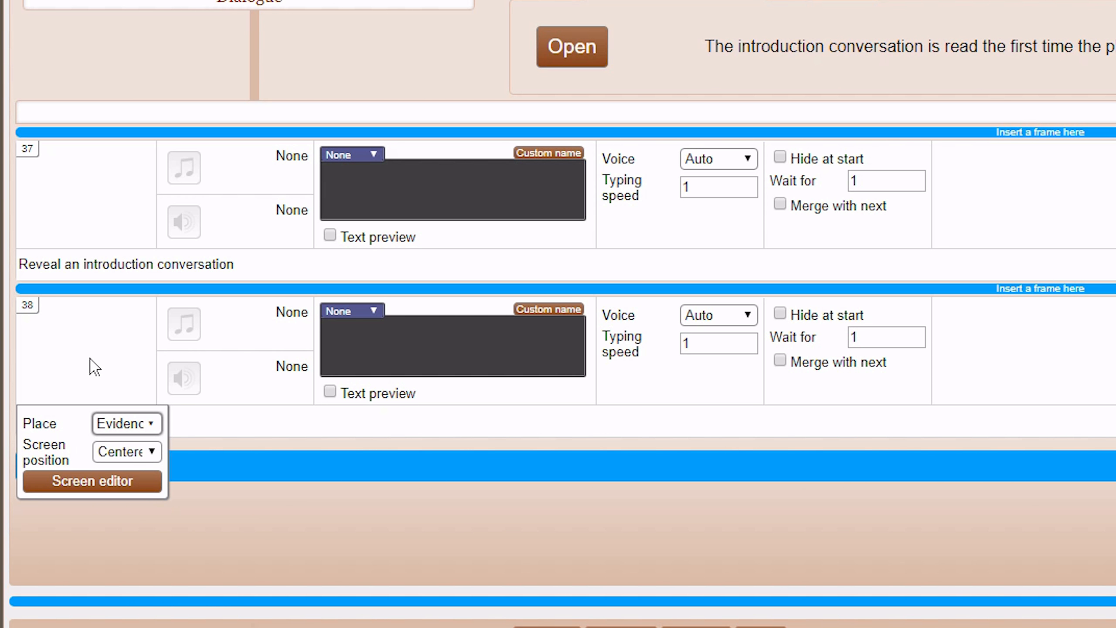
Set frame 38's music to the already used track "09 - Announce the Truth 2001".
mouse_move(261, 352)
left_click(267, 375)
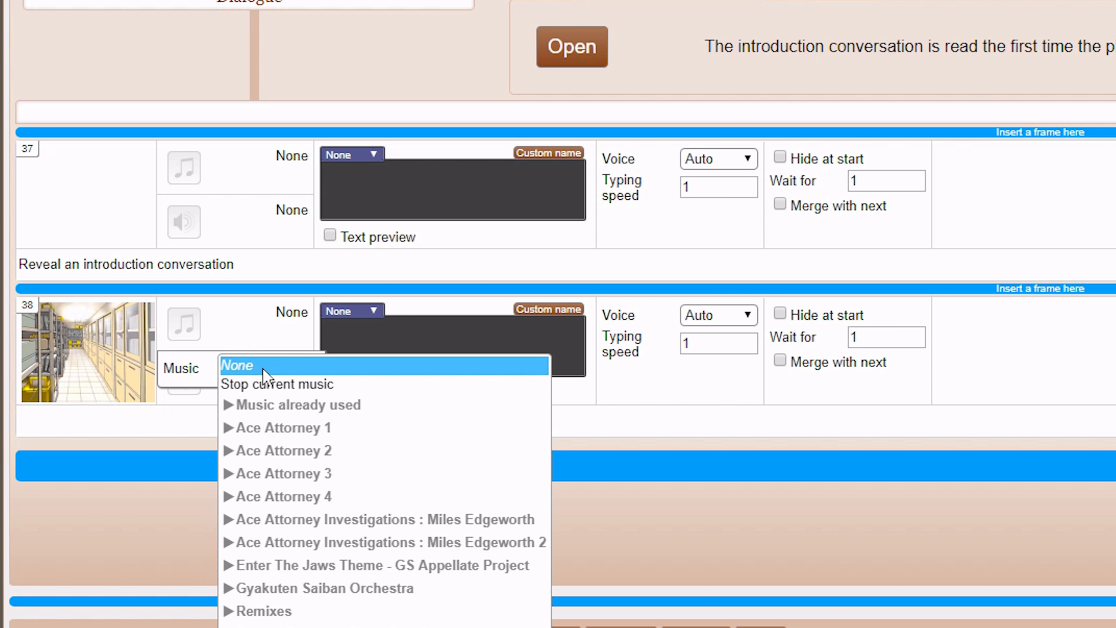
mouse_move(181, 375)
left_click(269, 373)
left_click(299, 405)
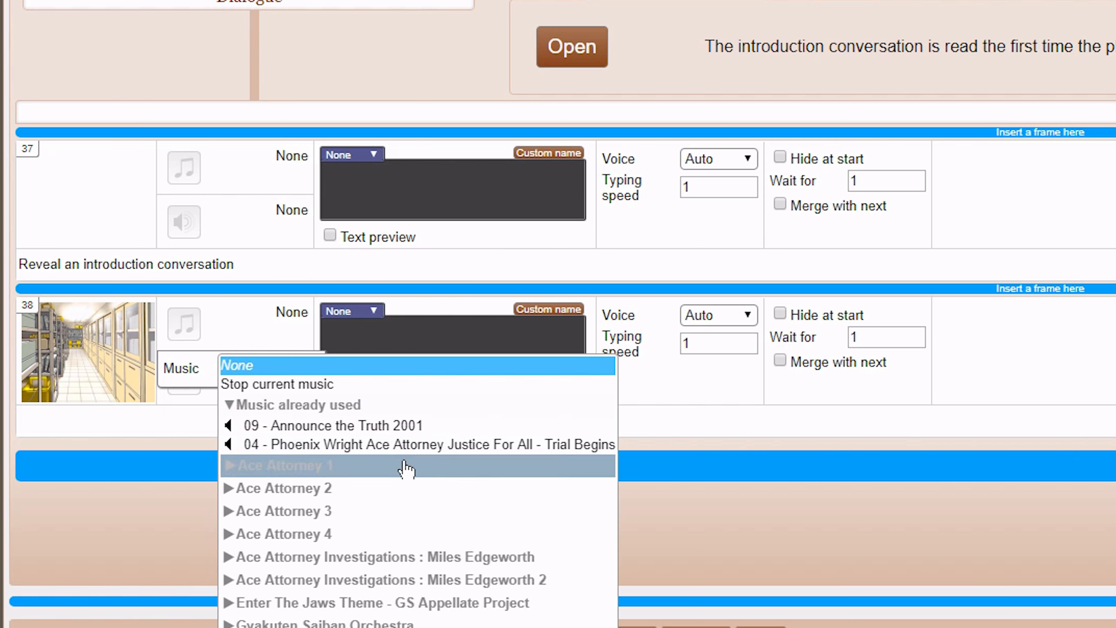
left_click(408, 426)
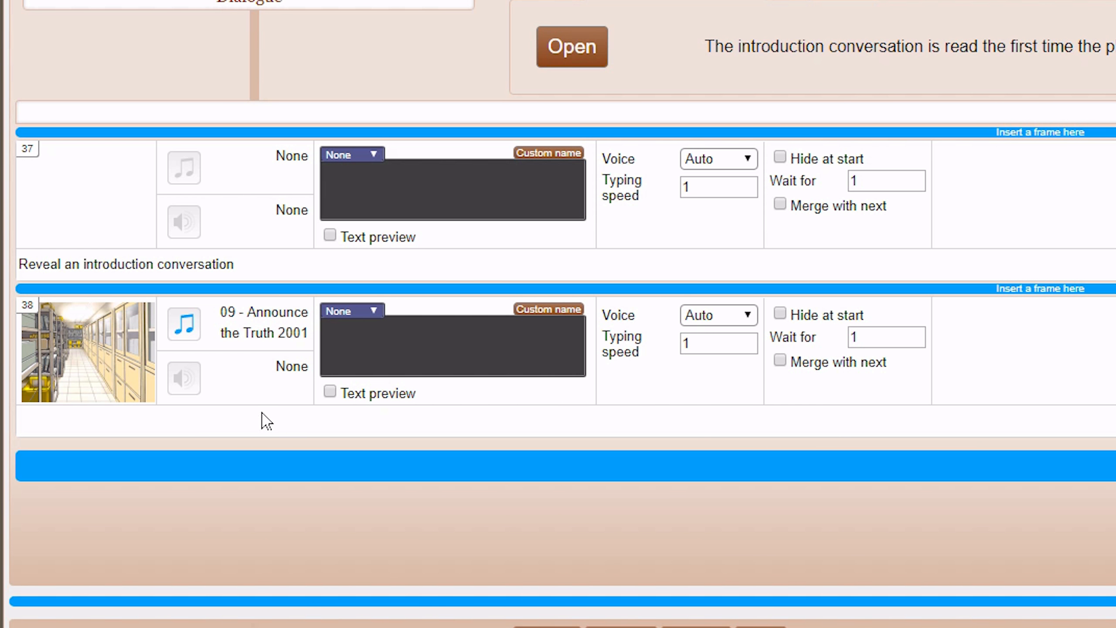
Open the introduction conversation of the Tender Lender scene's dialogue and set its first frame's Wait for to 1.
scroll(749, 390, "down", 3)
scroll(750, 390, "down", 3)
left_click(621, 289)
scroll(616, 185, "down", 1)
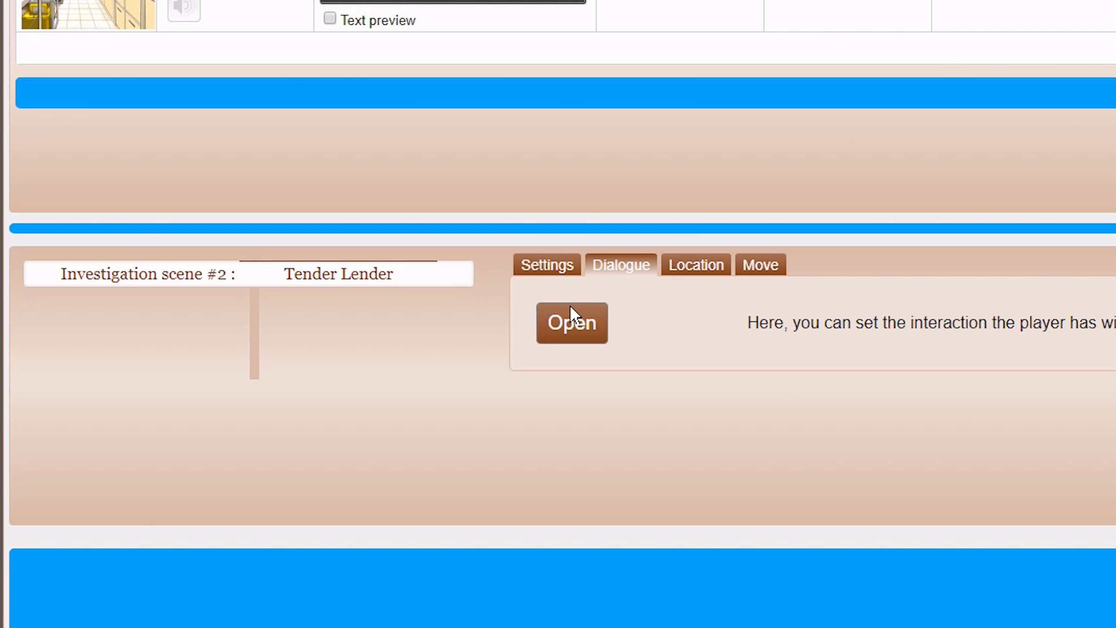
left_click(571, 320)
scroll(625, 273, "down", 3)
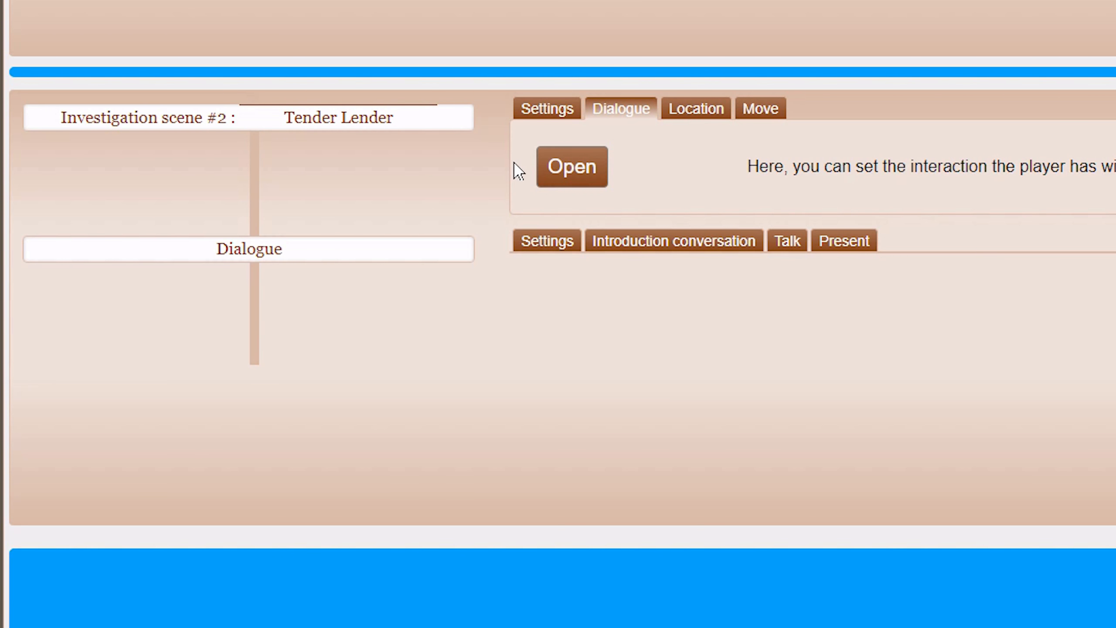
left_click(637, 240)
left_click(599, 292)
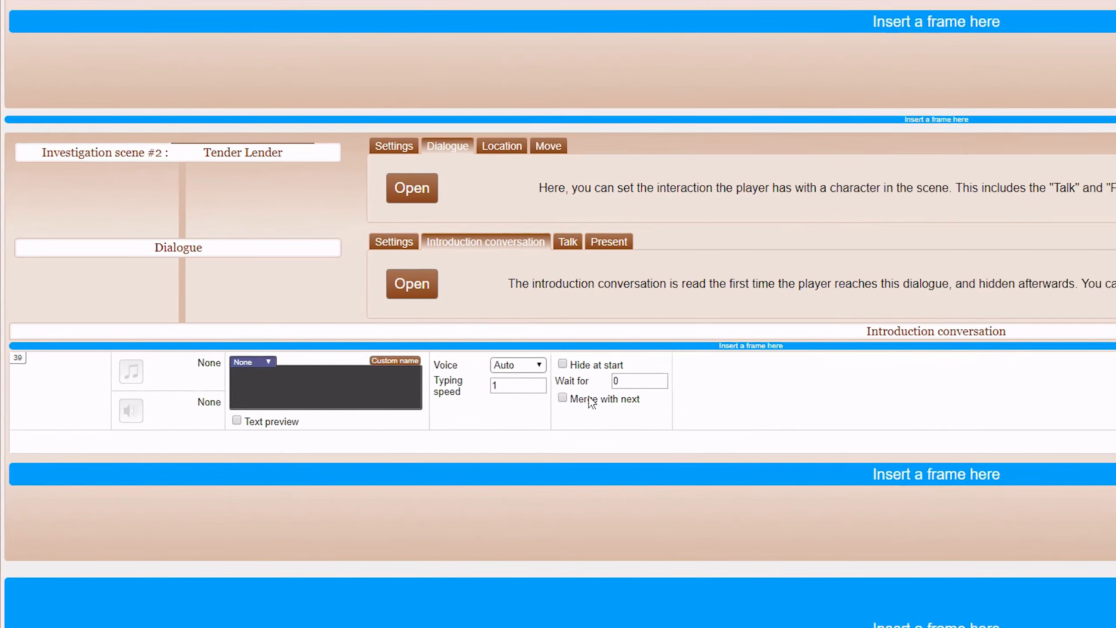
left_click_drag(627, 381, 587, 382)
type("1")
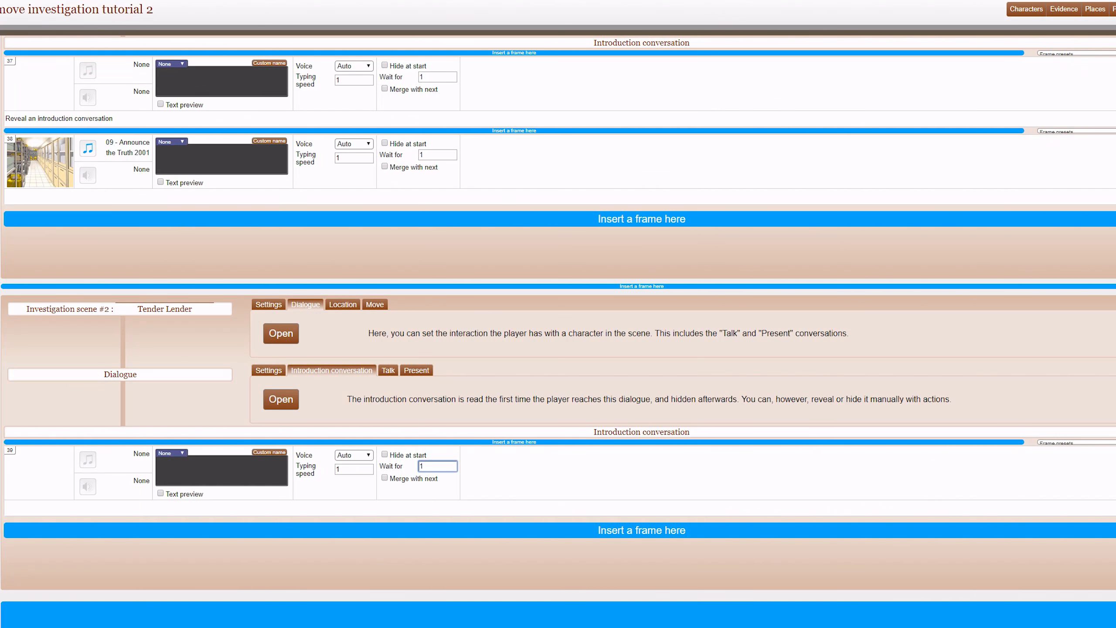
Set frame 39's action to reveal an introduction conversation, targeting scene #2 Tender Lender.
left_click(1085, 508)
left_click(934, 355)
left_click(961, 511)
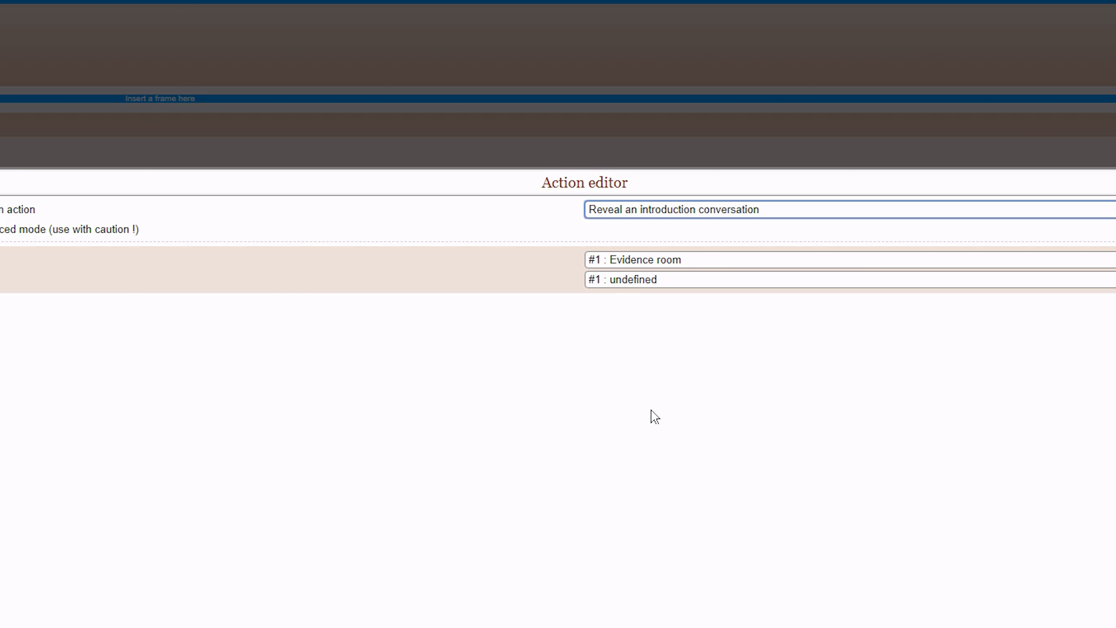
left_click(606, 263)
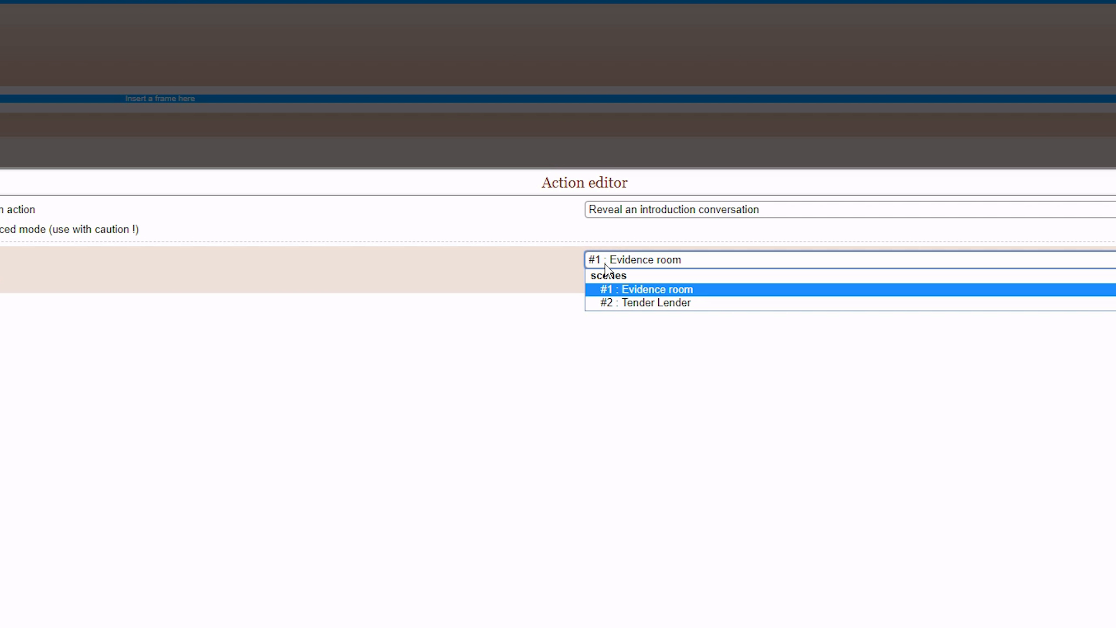
left_click(610, 303)
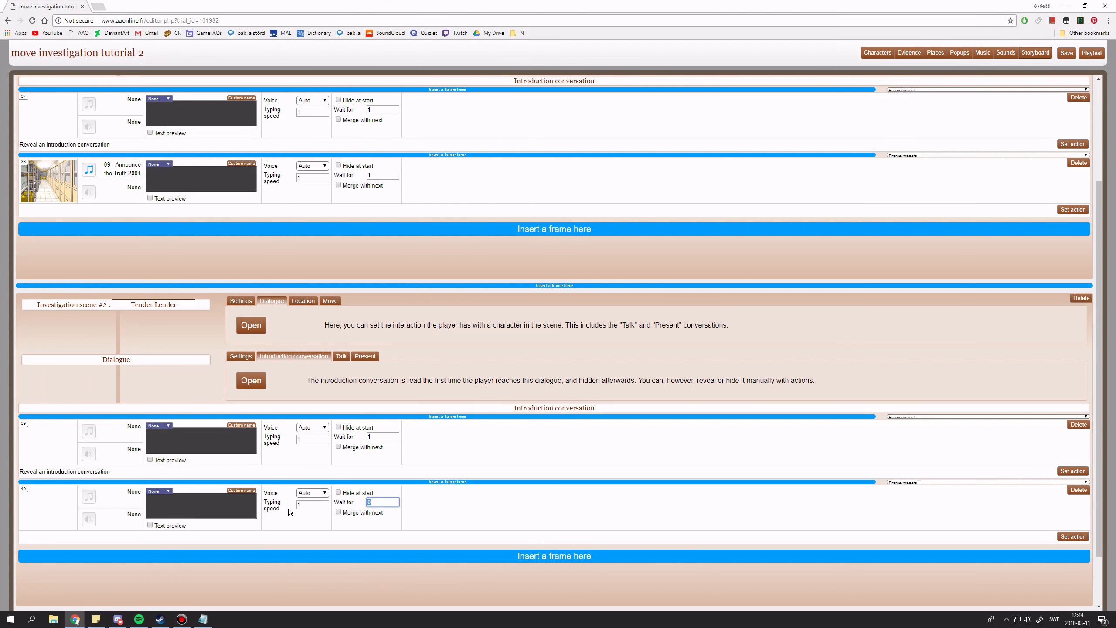
Give frame 40 a Wait for of 1 and set its place to Tender Lender.
type("1")
left_click(33, 518)
left_click(68, 540)
left_click(76, 553)
left_click(113, 577)
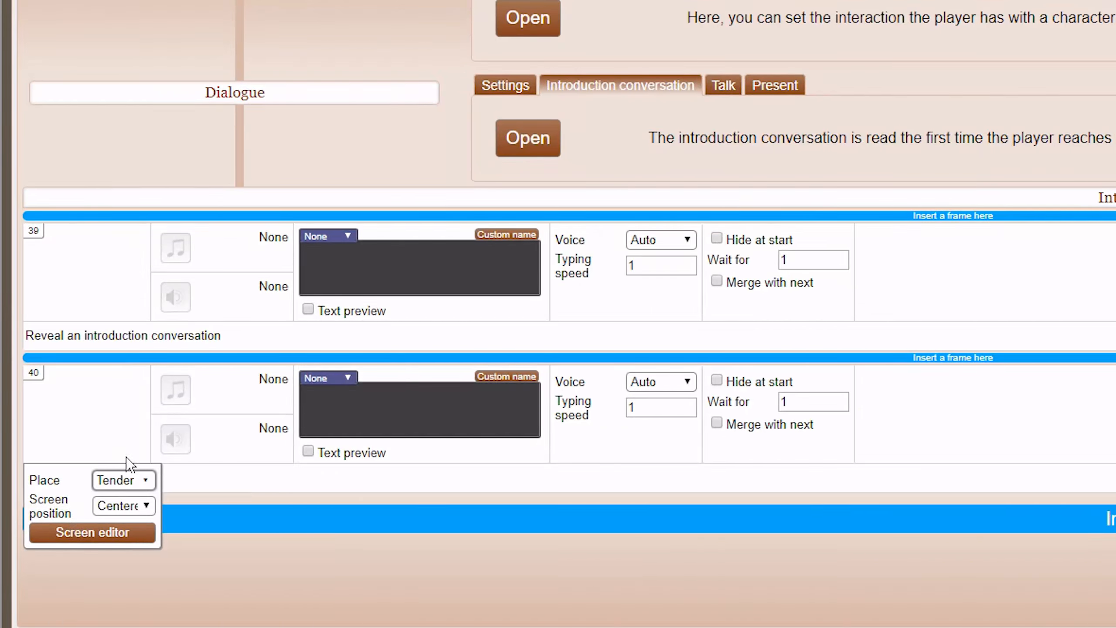
Set frame 40's music to the already used track "04 - Phoenix Wright Ace Attorney Justice For All - Trial Begins".
mouse_move(247, 404)
left_click(263, 430)
left_click(330, 210)
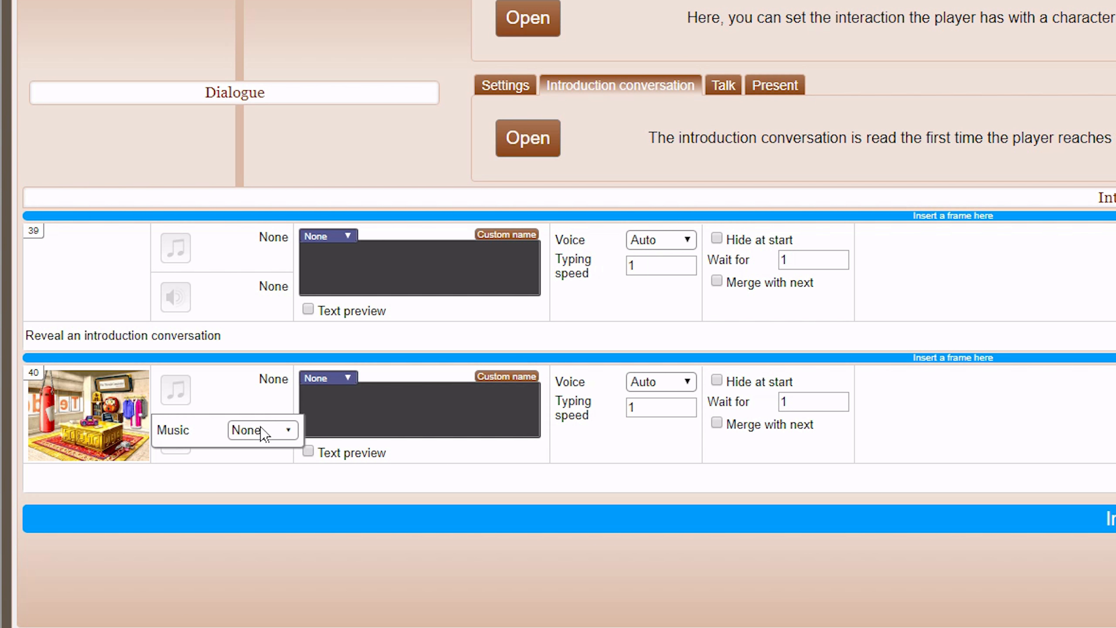
left_click(263, 431)
left_click(281, 210)
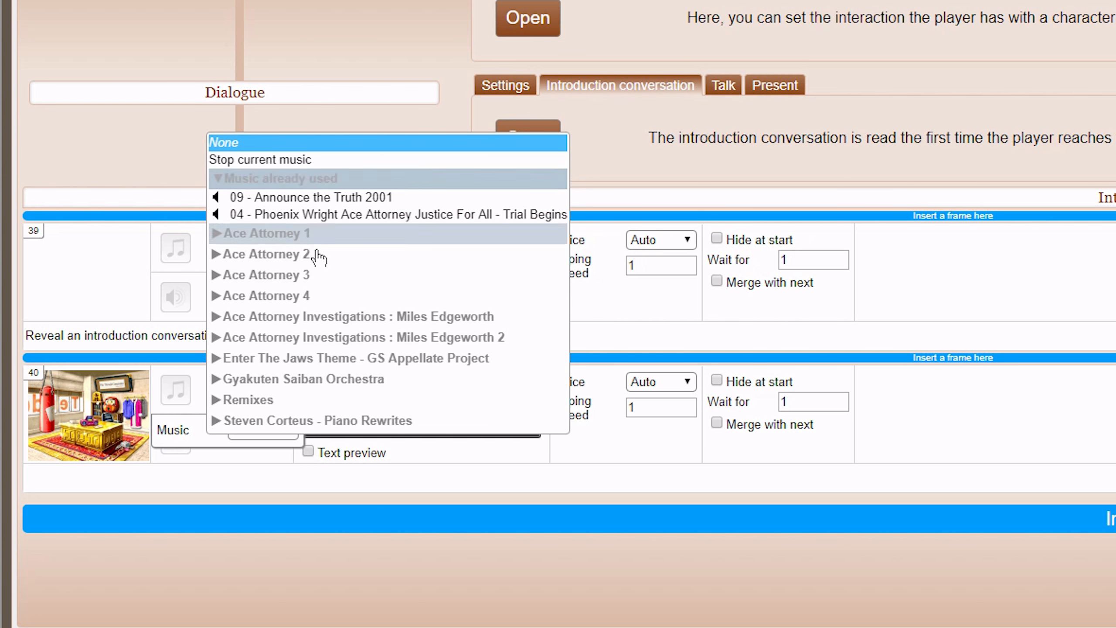
left_click(372, 215)
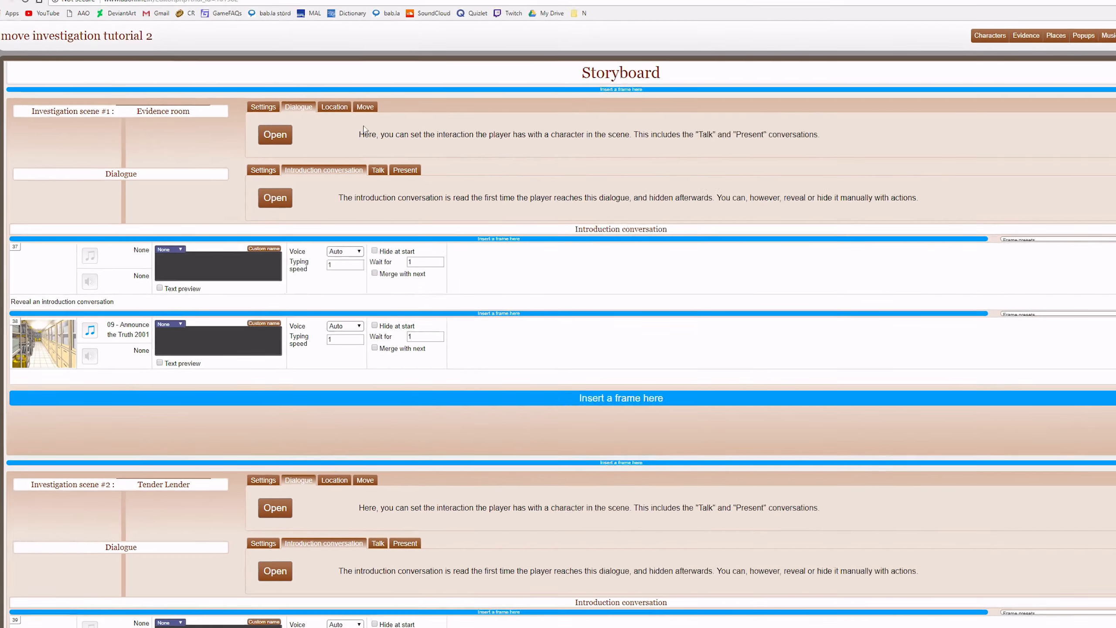
Add scene #2 Tender Lender to the Evidence room scene's move targets and label it "Tender Lender!!!".
left_click(356, 107)
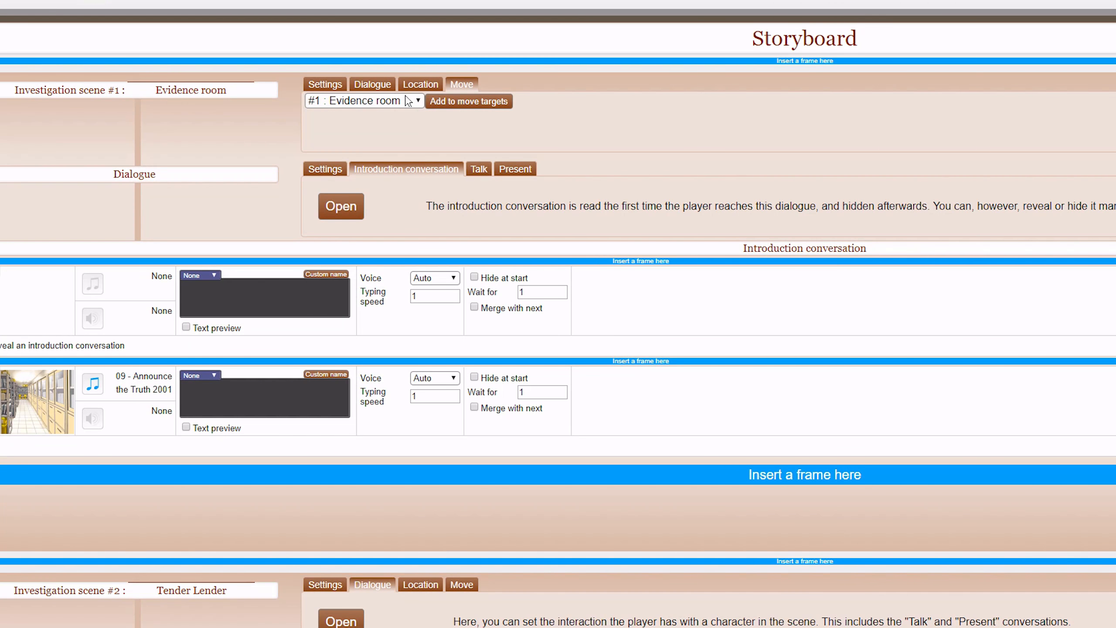
left_click(390, 106)
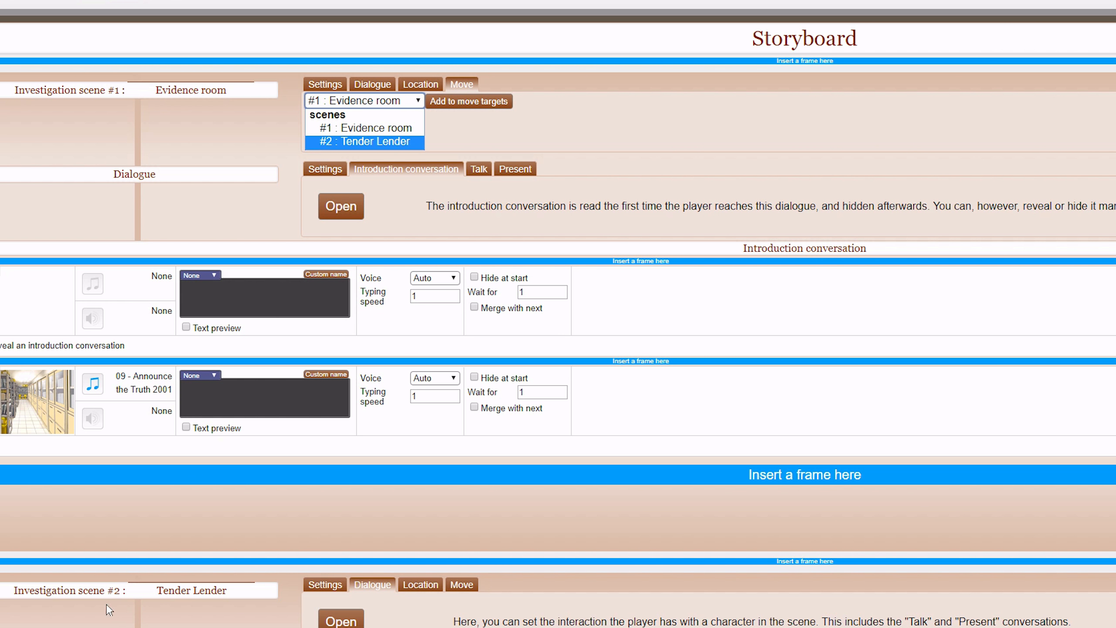
left_click(345, 142)
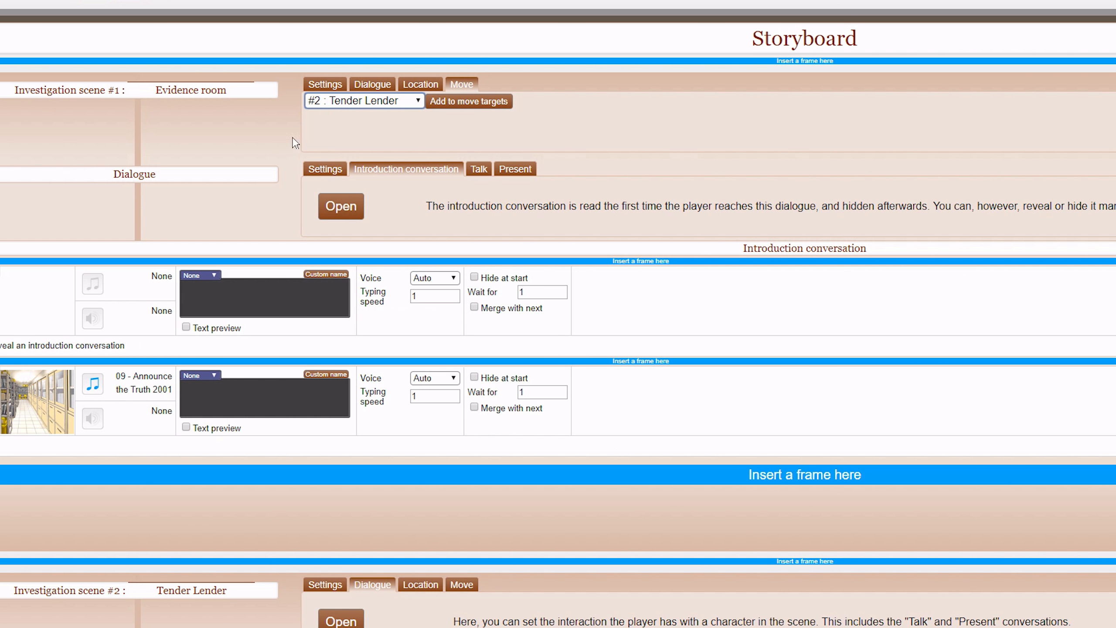
left_click(457, 104)
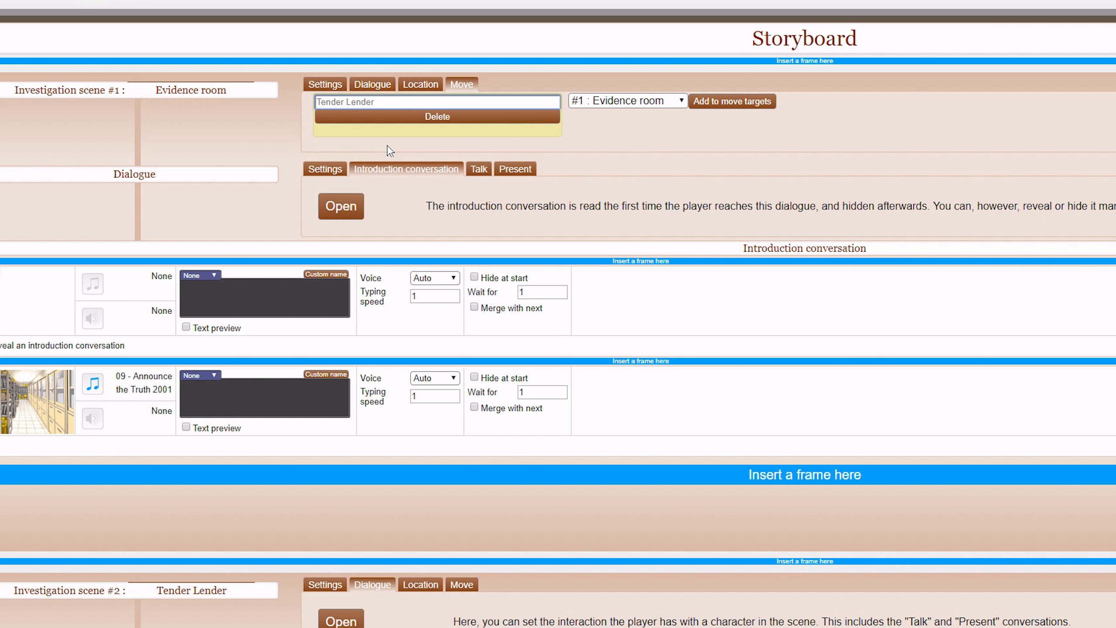
type("Tender Lender!!!")
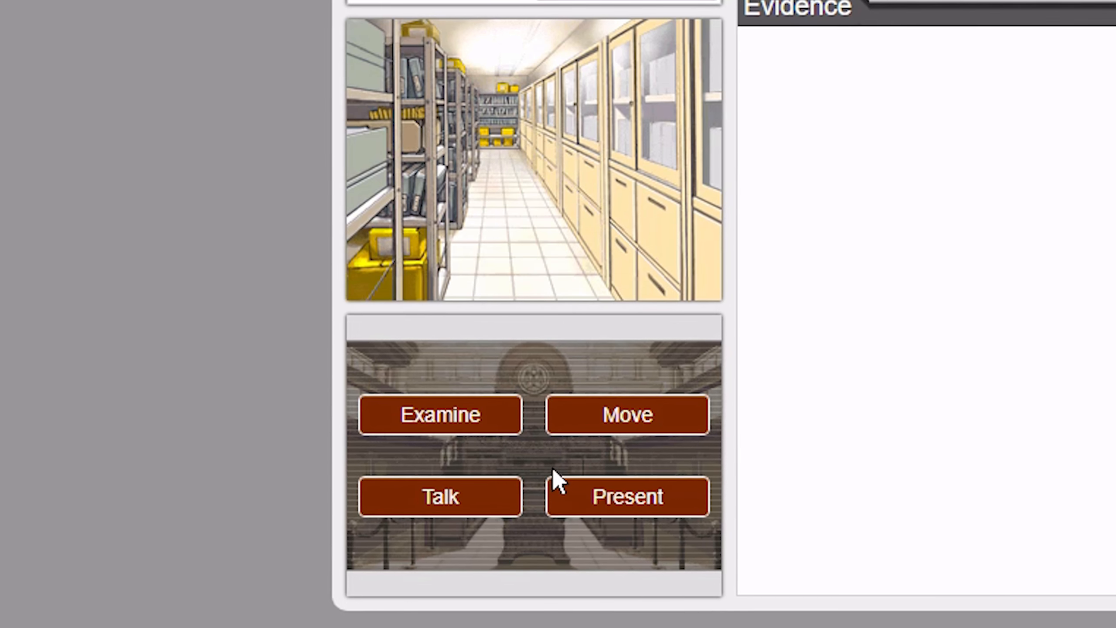
Check the Evidence room's move destinations in the playtest, going back and forth between the move list and the investigation options.
left_click(579, 425)
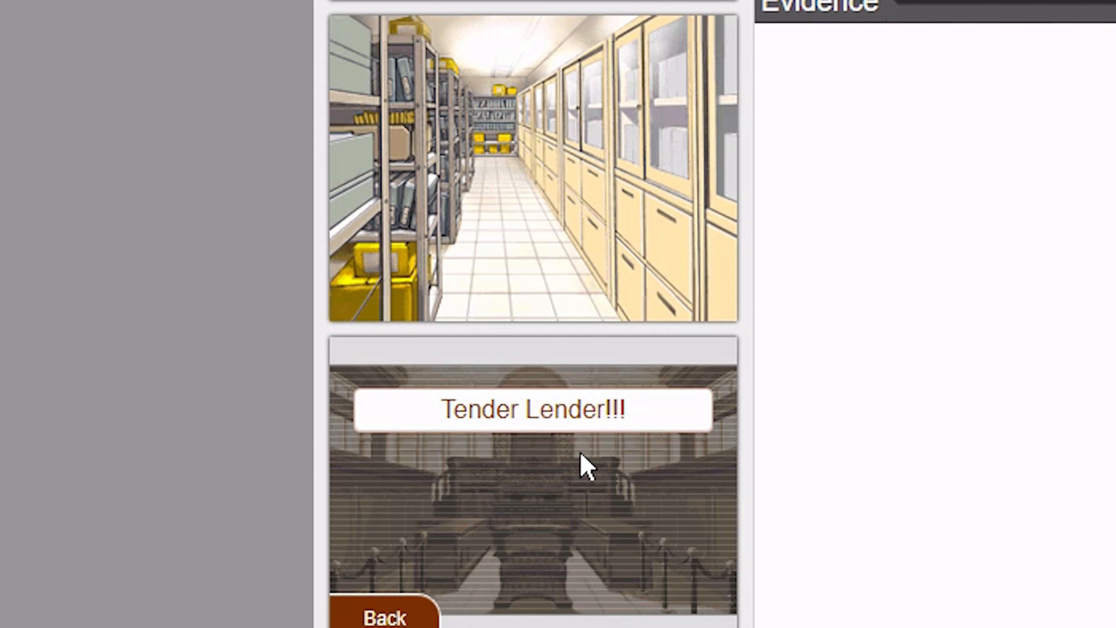
left_click(418, 613)
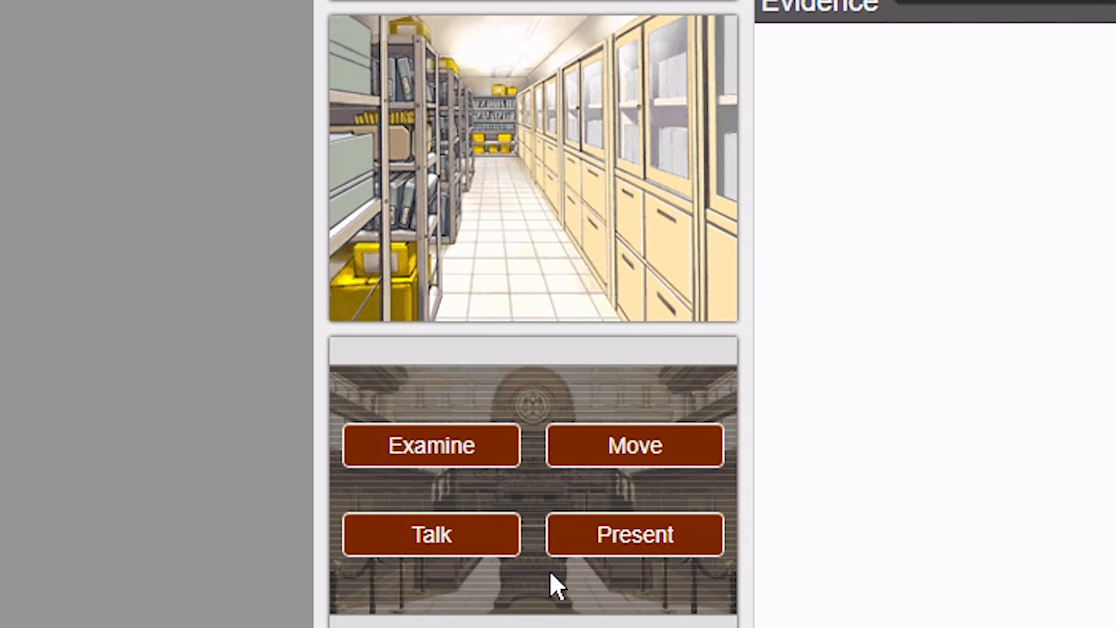
left_click(629, 456)
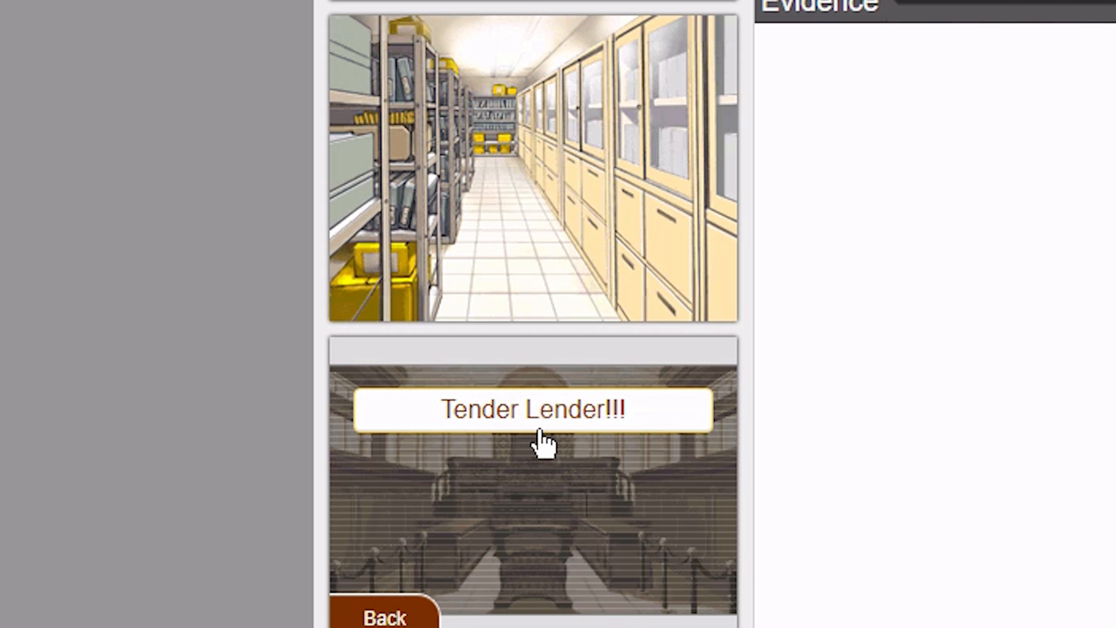
left_click(407, 620)
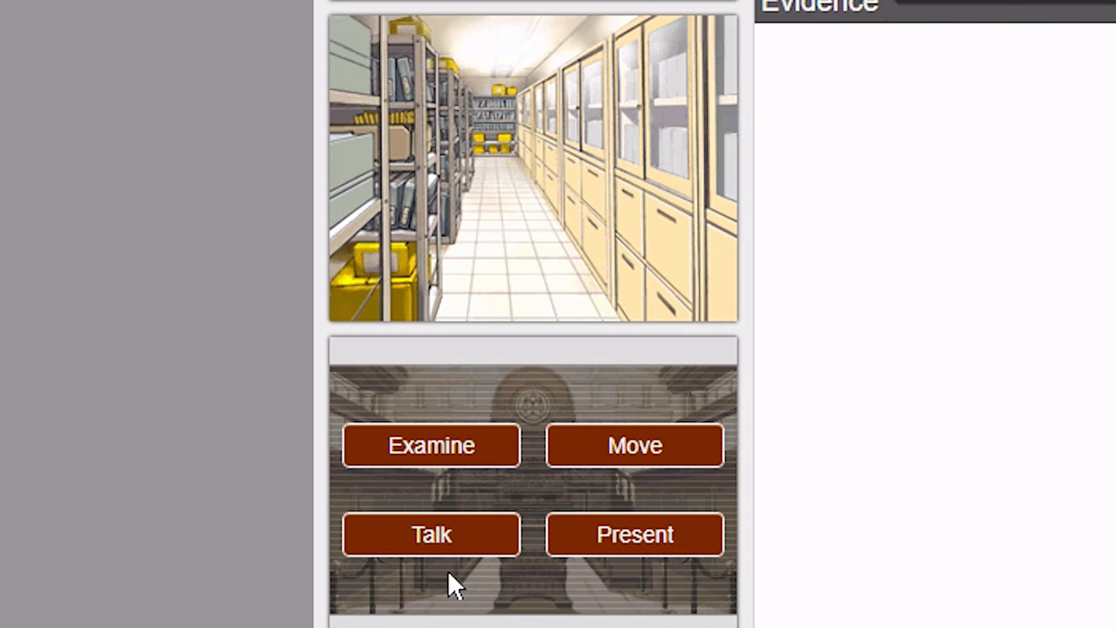
left_click(555, 460)
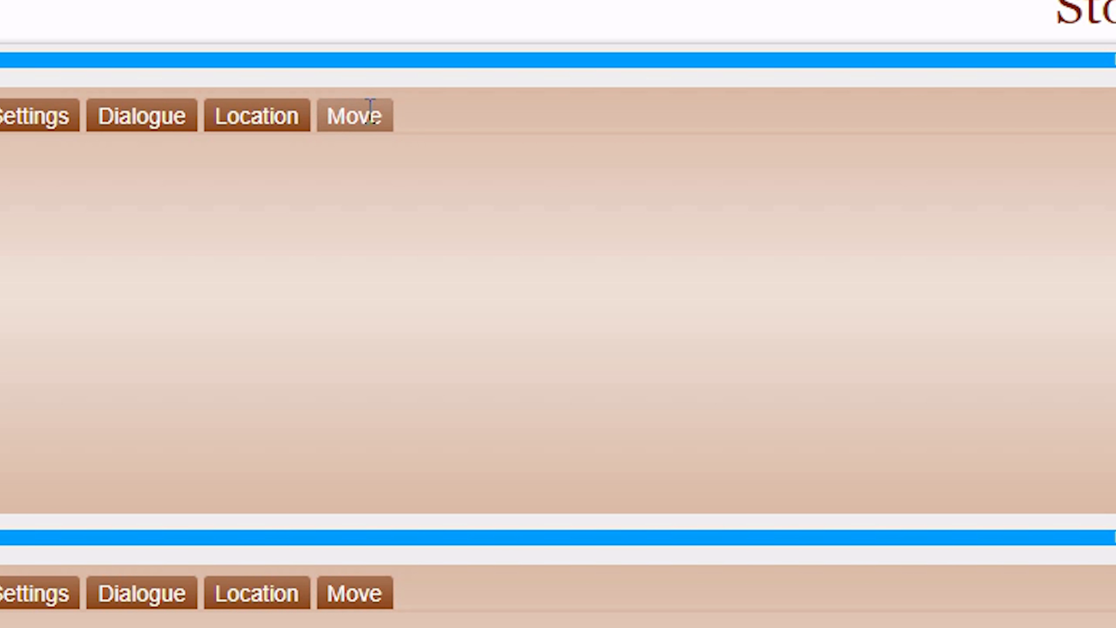
Relabel the Evidence room scene's move target as "Tender Lender".
left_click(354, 116)
left_click(184, 157)
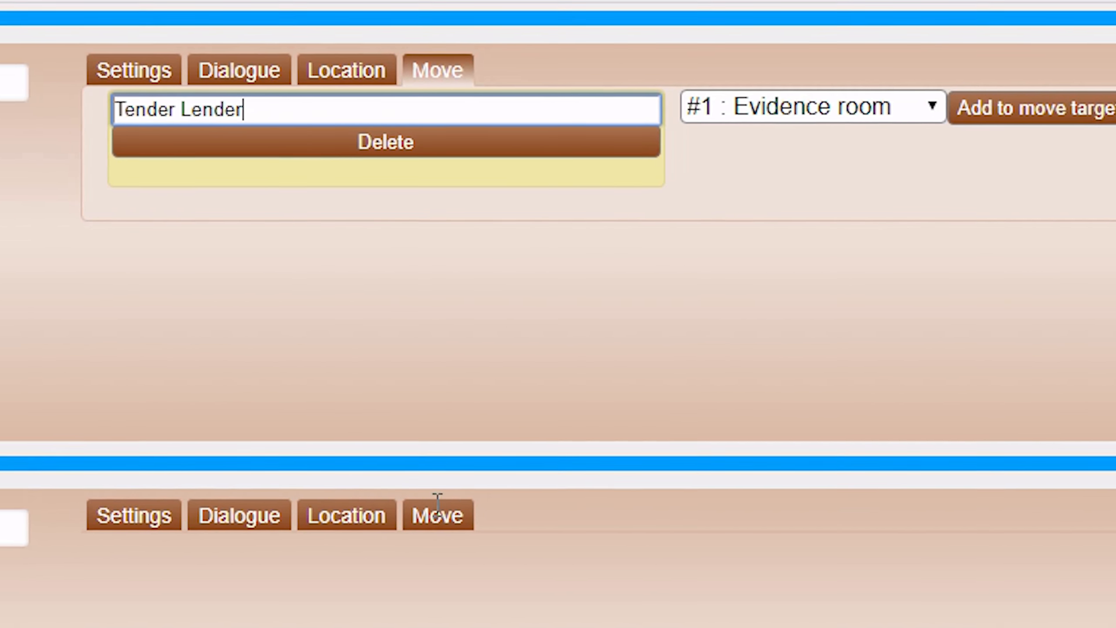
Add scene #1 Evidence room to the Tender Lender scene's move targets and label it "Evidence room".
left_click(354, 593)
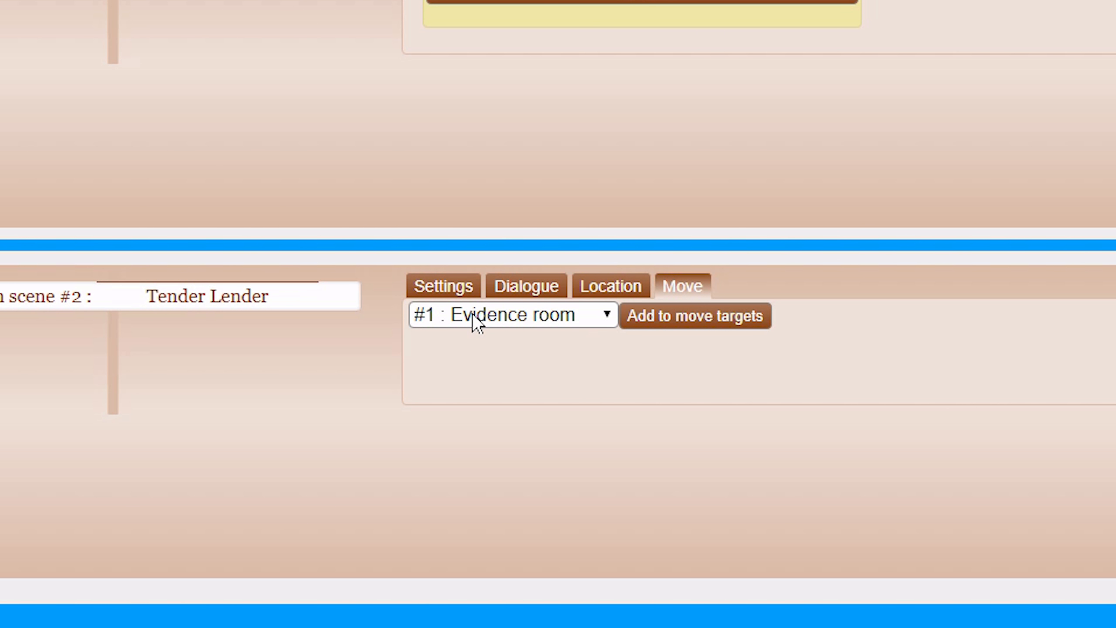
left_click(649, 320)
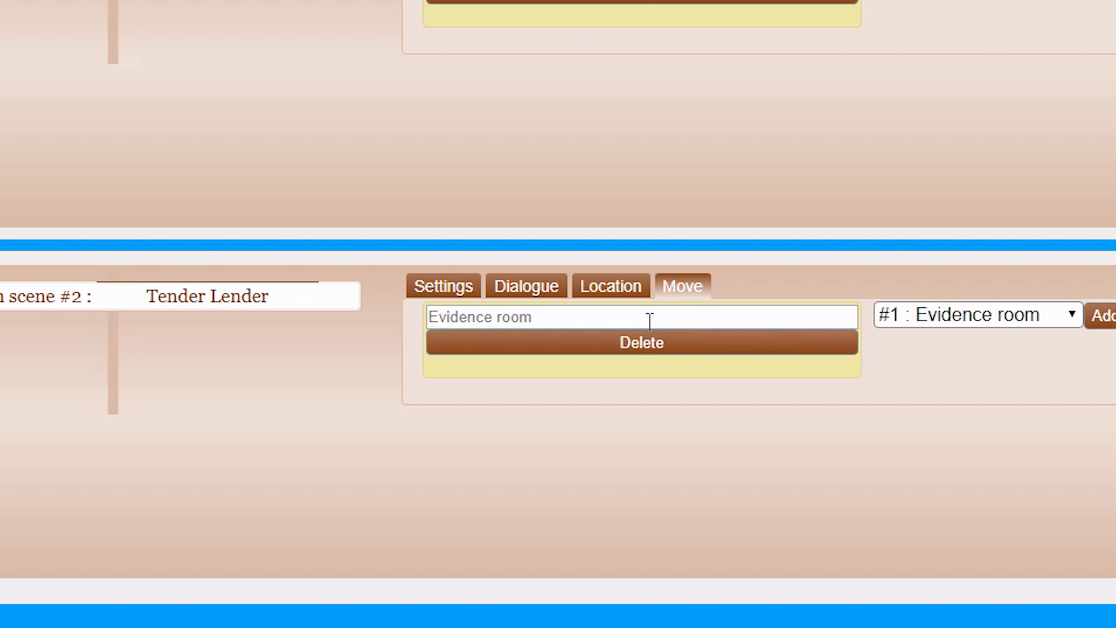
left_click(639, 342)
left_click(542, 321)
left_click(607, 364)
left_click(695, 316)
left_click(498, 319)
type("E")
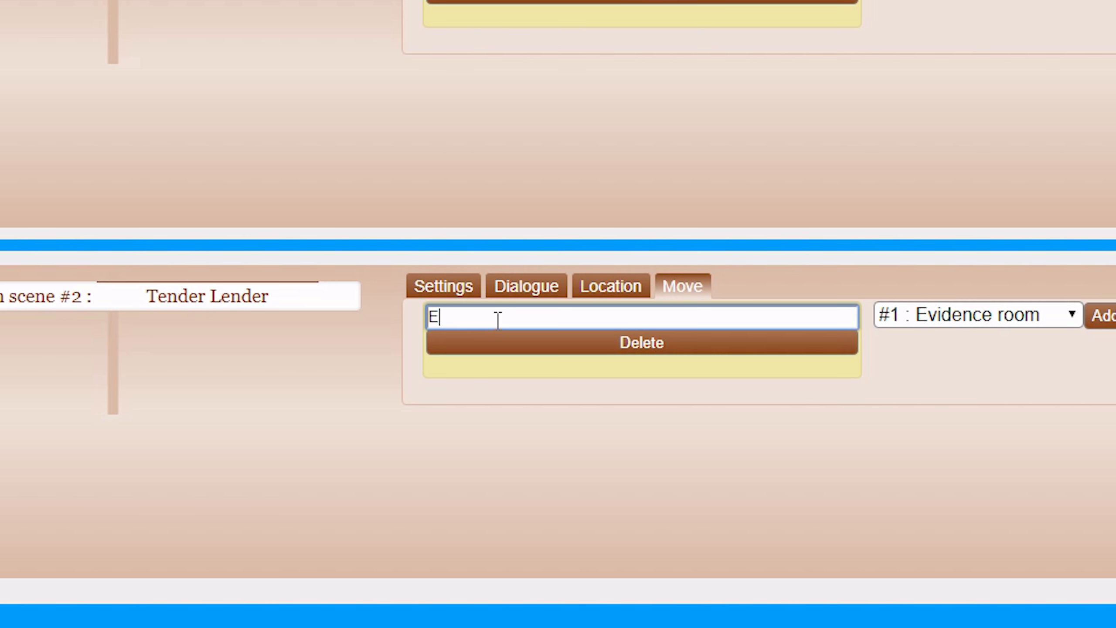
type("vidence room")
Playtest moving back and forth between the Evidence room and Tender Lender scenes.
left_click(1110, 8)
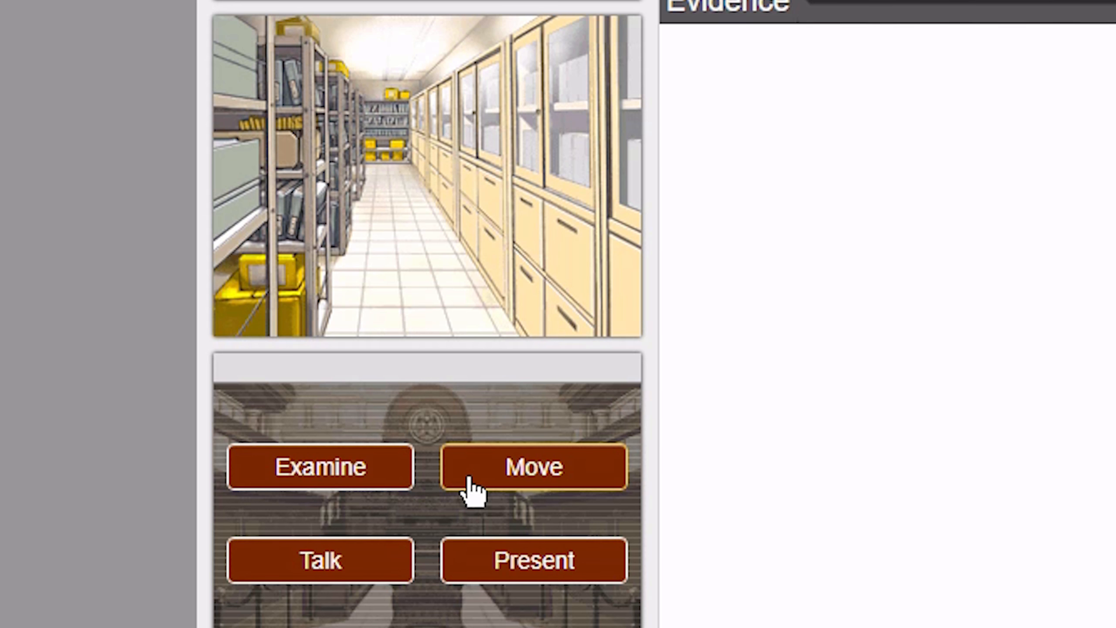
left_click(479, 481)
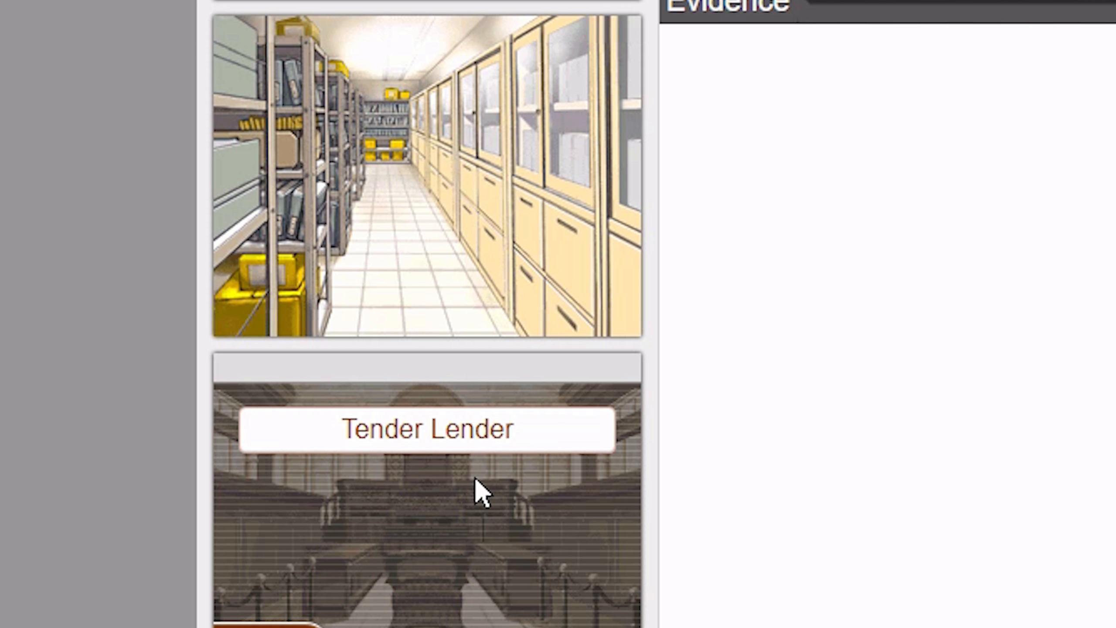
left_click(399, 429)
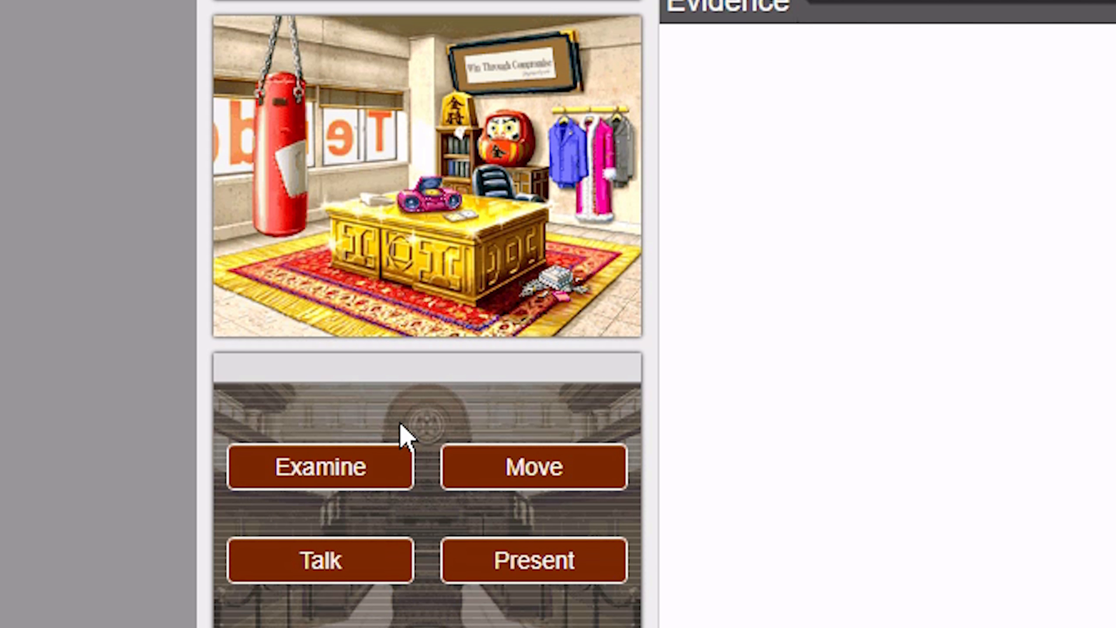
left_click(465, 473)
left_click(439, 442)
left_click(472, 480)
left_click(451, 426)
left_click(479, 475)
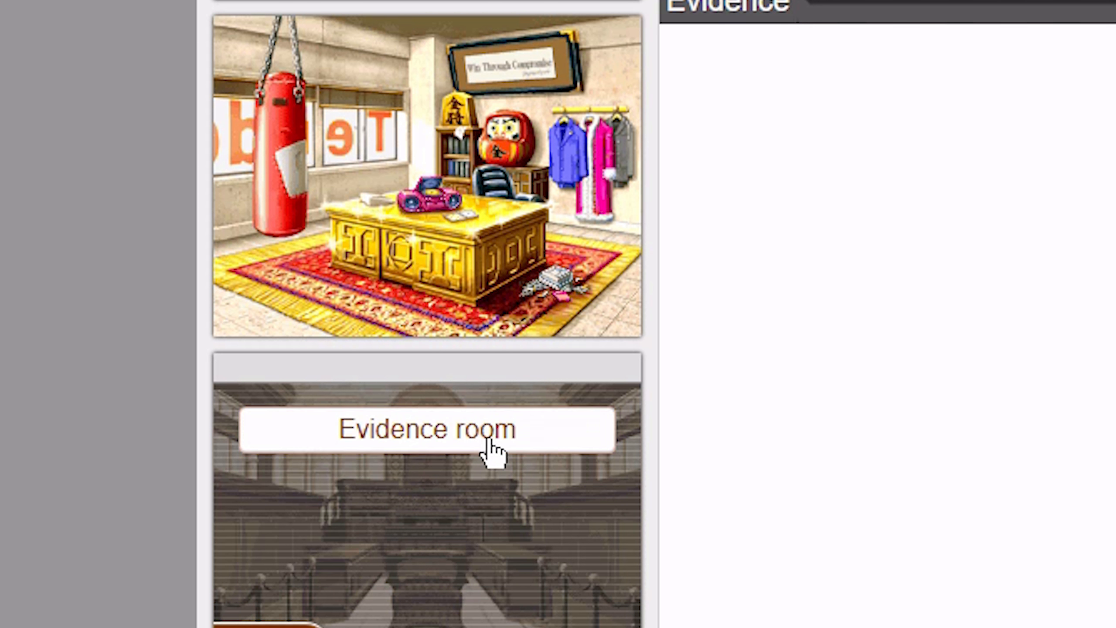
left_click(488, 438)
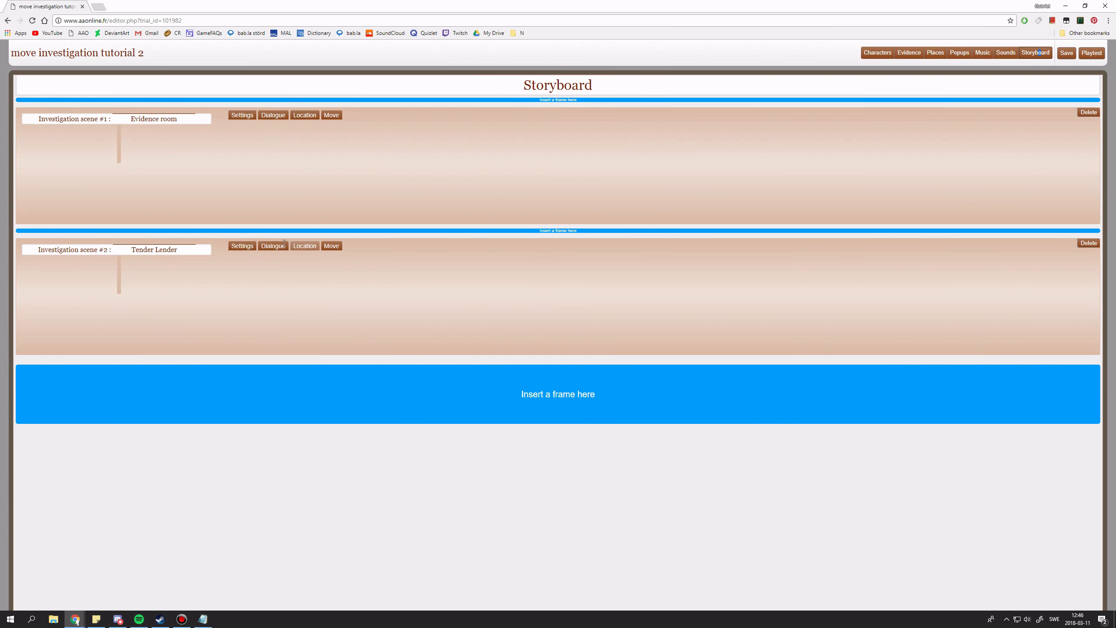
Insert a frame between frames 39 and 40 of Tender Lender's introduction conversation and set its wait value to 1.
left_click(283, 245)
left_click(255, 269)
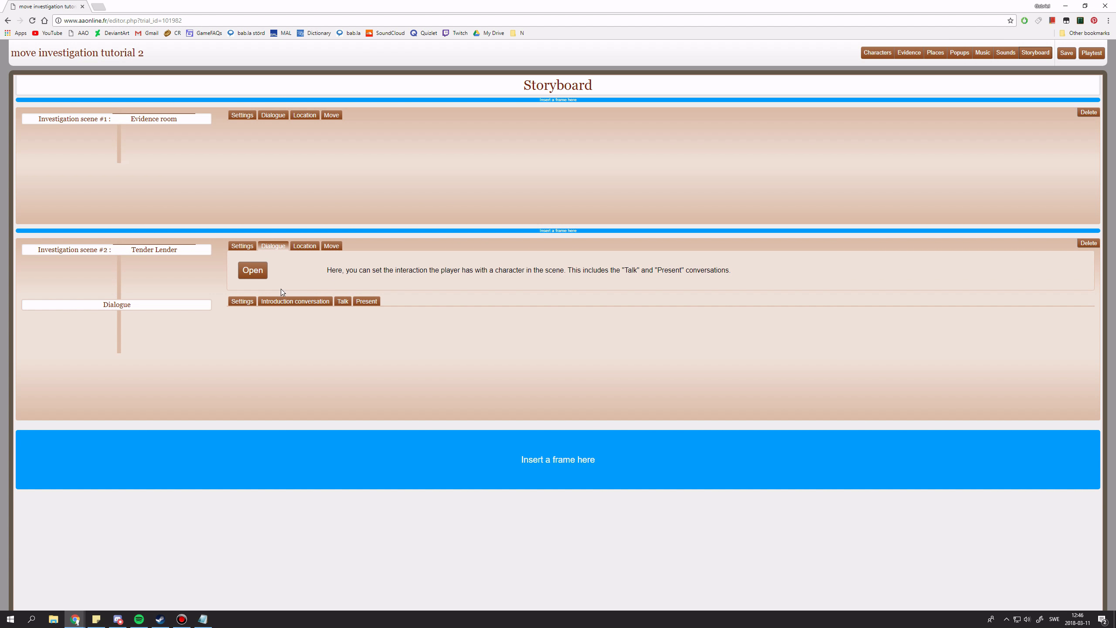
left_click(280, 301)
left_click(259, 329)
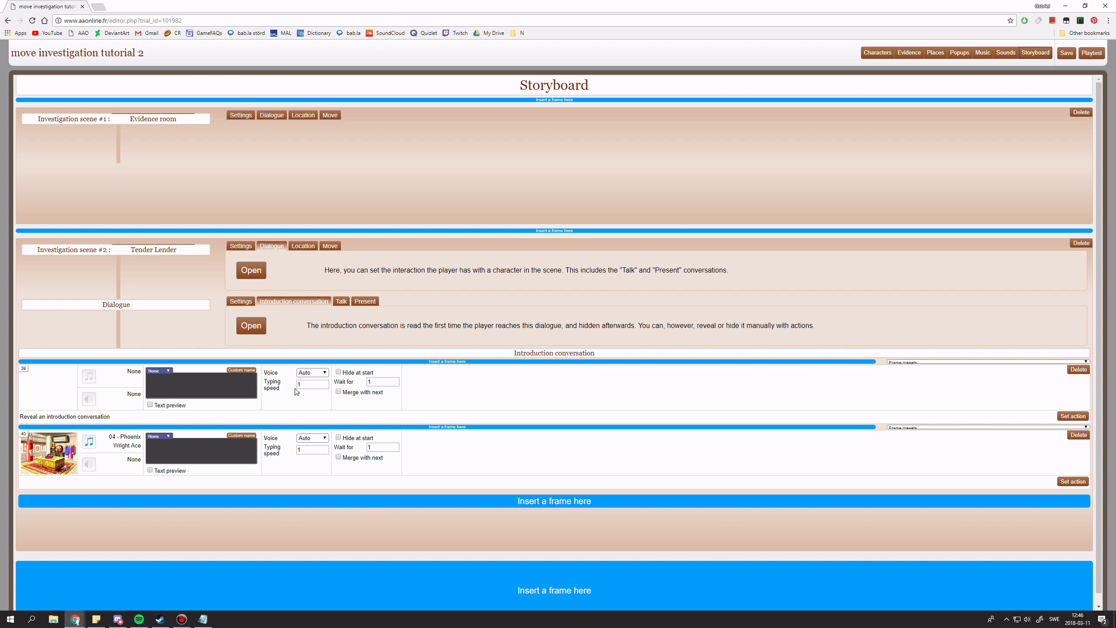
scroll(176, 316, "down", 1)
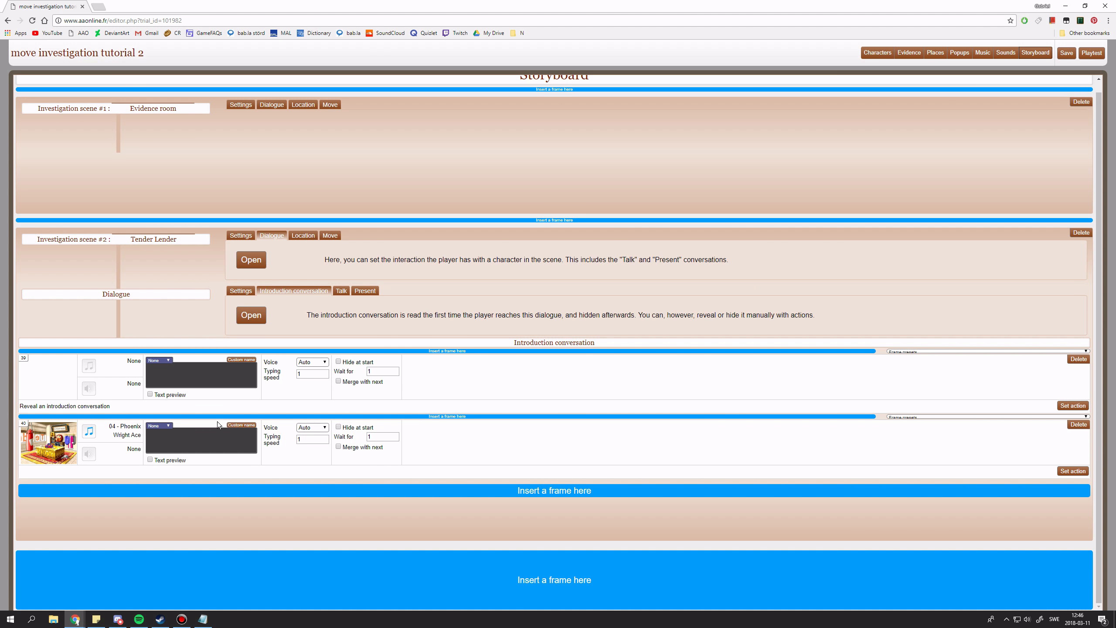
left_click(261, 417)
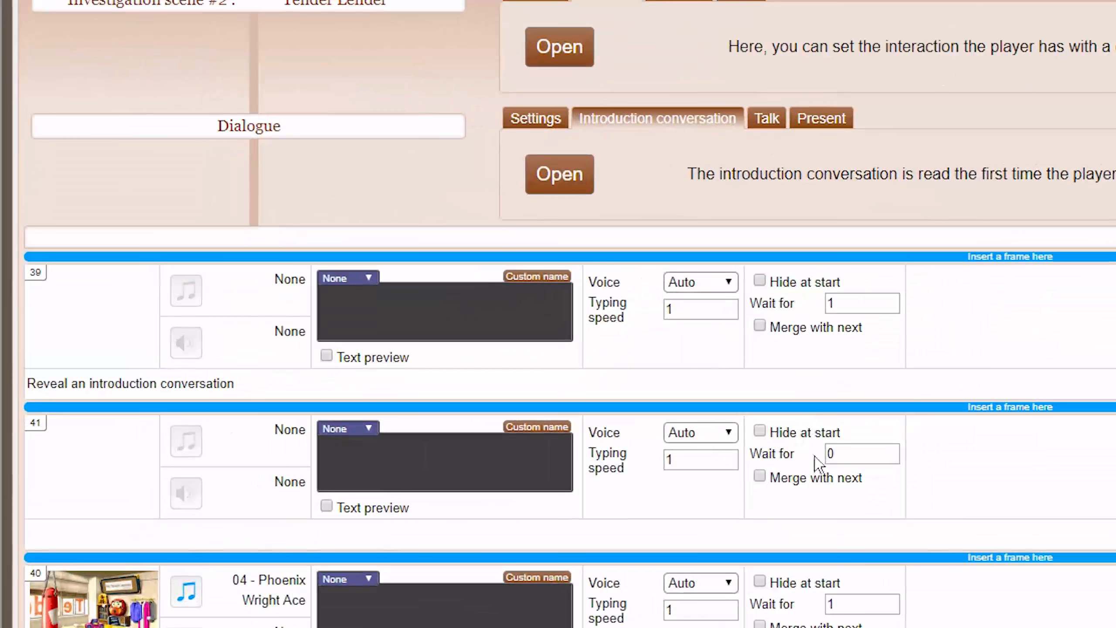
double_click(849, 454)
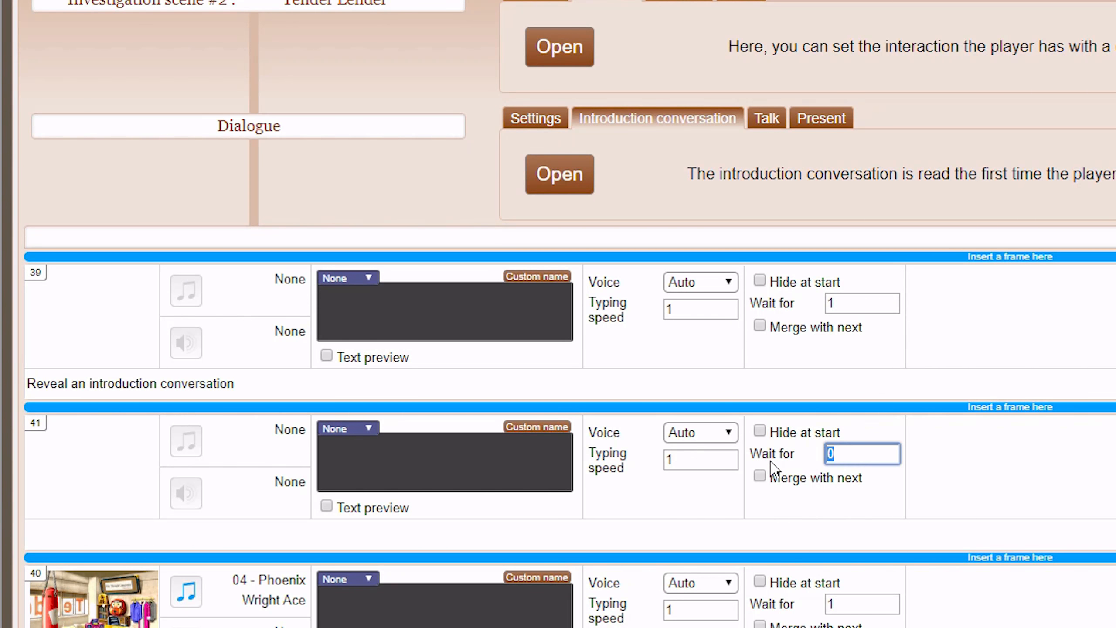
type("1")
Give frame 41 the action "Evaluate conditions to redirect the player" with the expression x = 0 to test.
left_click(1047, 533)
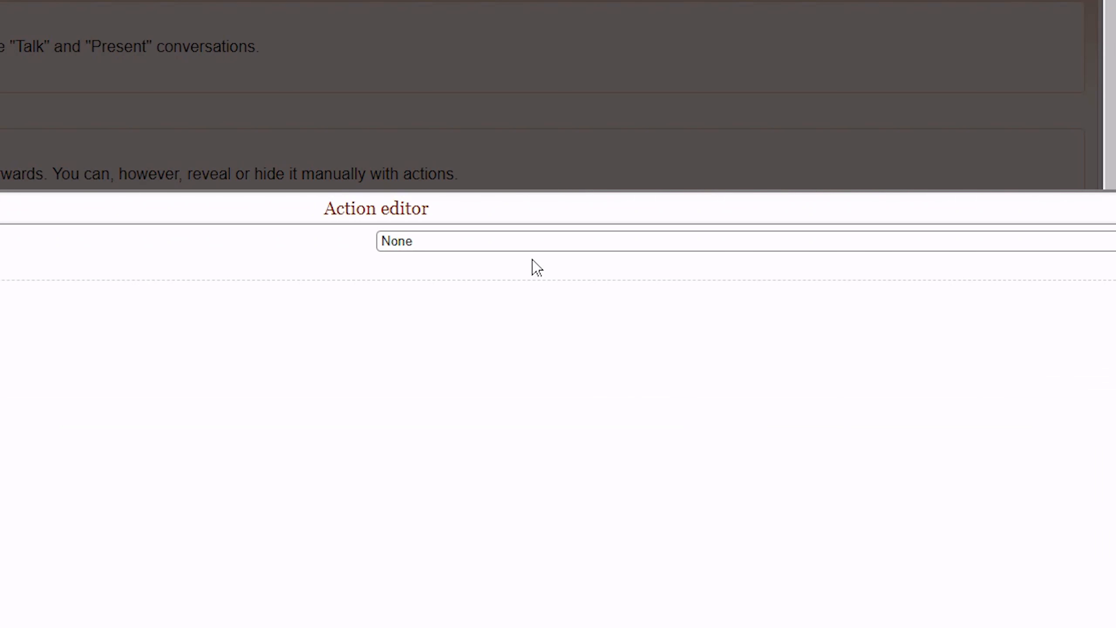
left_click(453, 243)
scroll(487, 510, "down", 5)
left_click(455, 576)
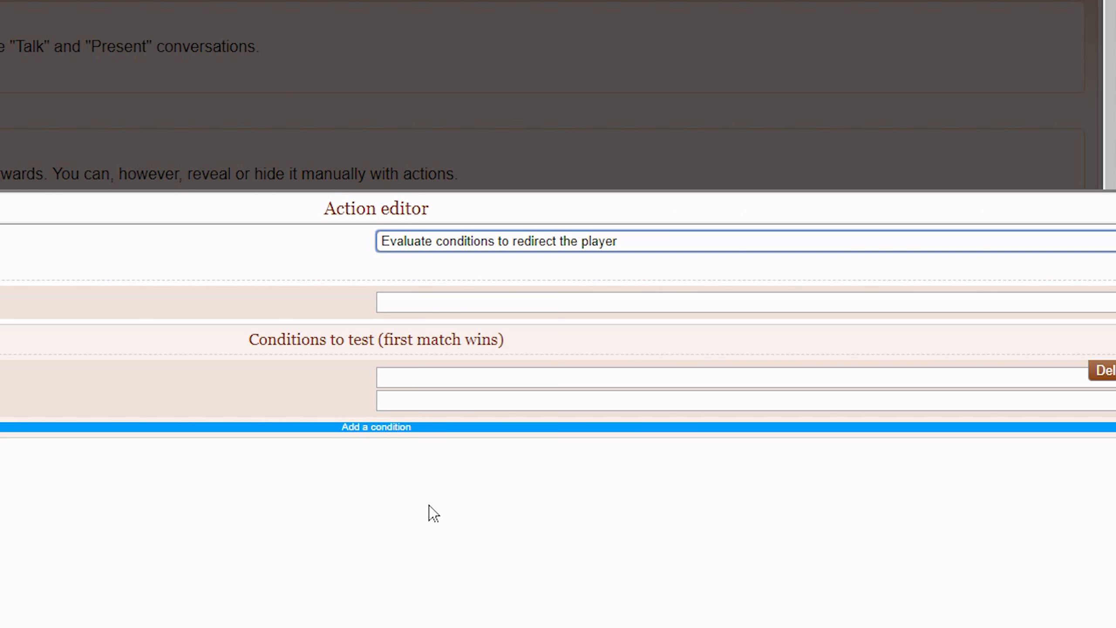
left_click(399, 378)
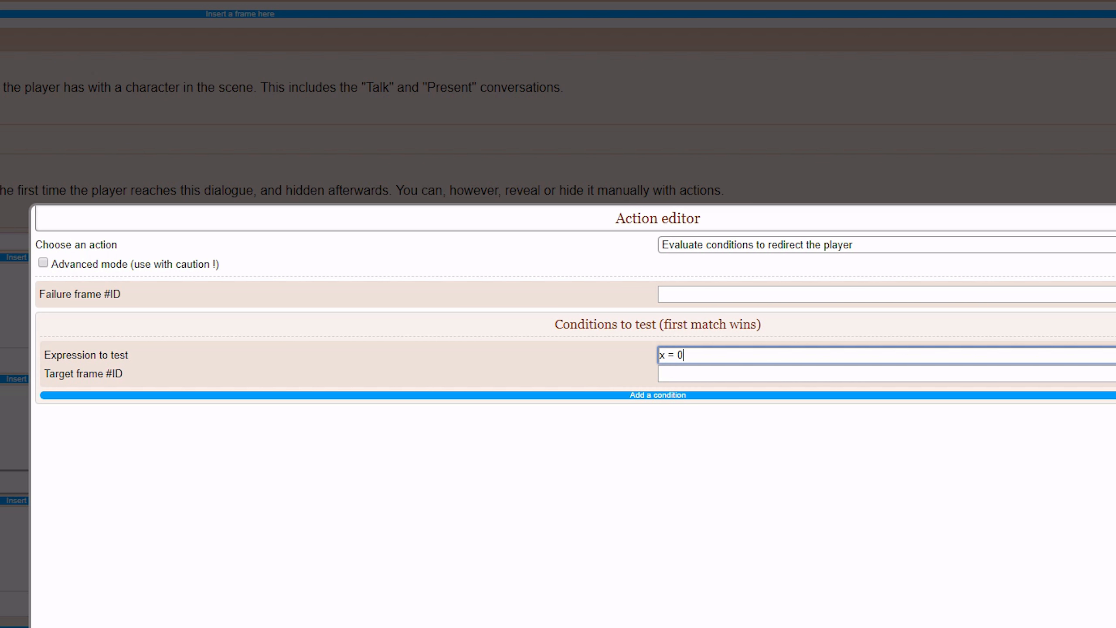
left_click(602, 477)
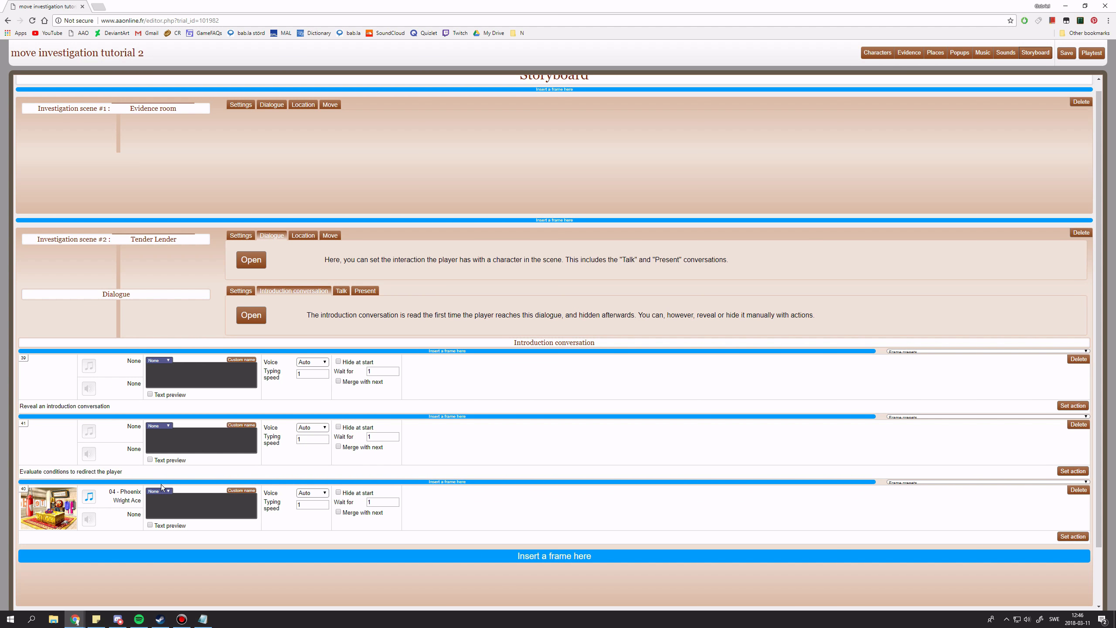
Insert a frame between frames 41 and 40, with Tender Lender as its place and its music set to stop the current music.
left_click(171, 481)
scroll(132, 439, "down", 3)
mouse_move(63, 396)
left_click(77, 426)
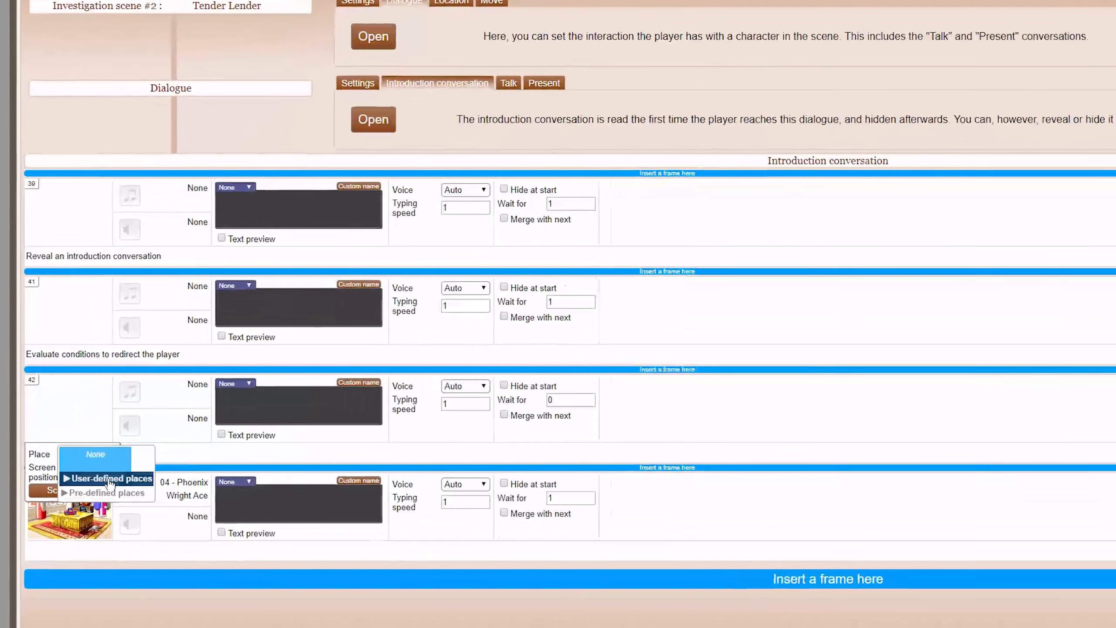
left_click(143, 470)
mouse_move(143, 399)
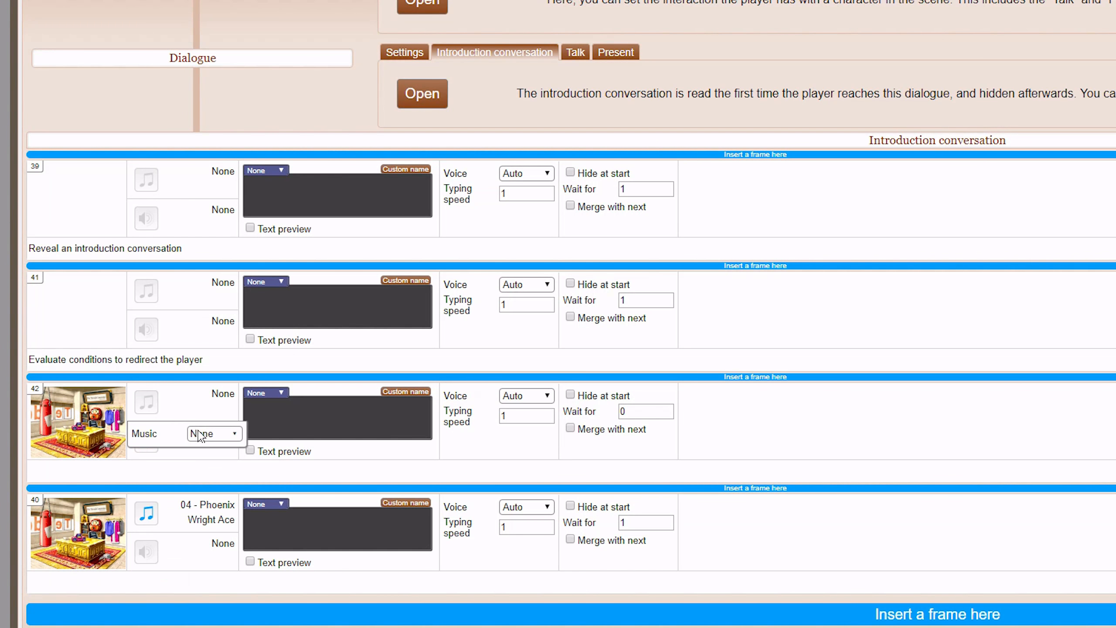
left_click(200, 435)
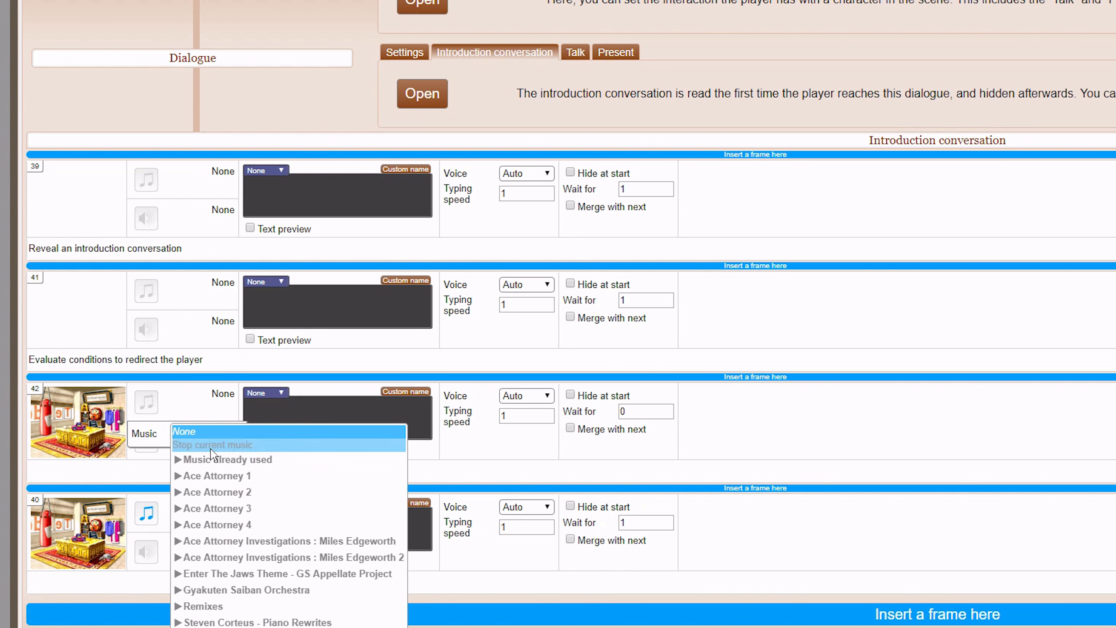
left_click(206, 446)
Write the green caption "Tender Lender", "March 11th", "12:47 PM" on three lines as frame 42's text.
scroll(346, 112, "up", 4)
scroll(346, 112, "up", 1)
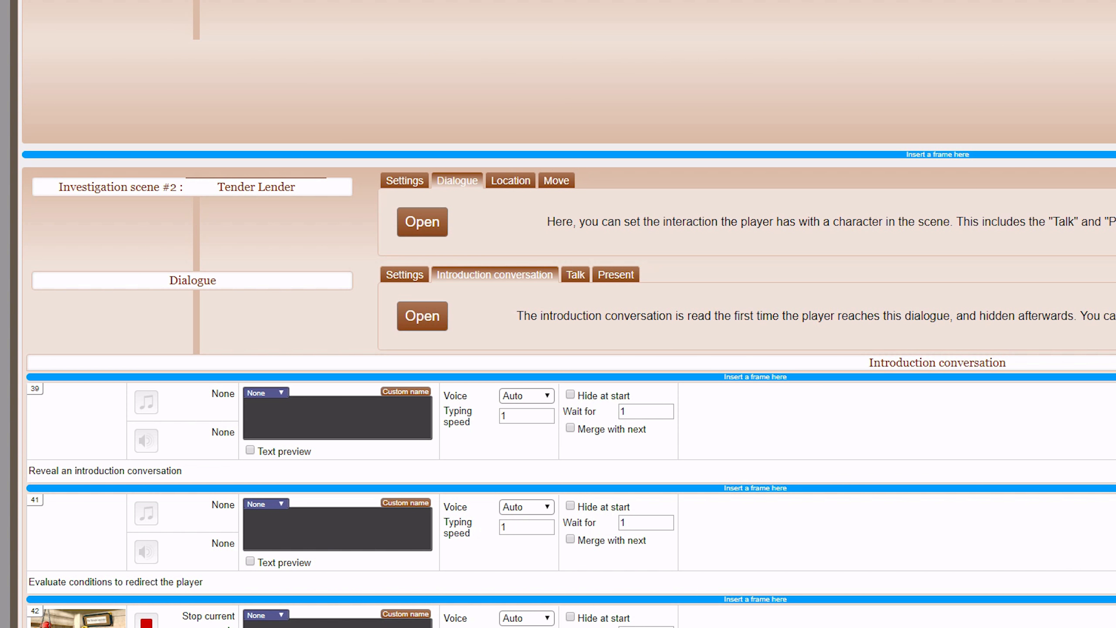
scroll(224, 346, "down", 5)
left_click(303, 425)
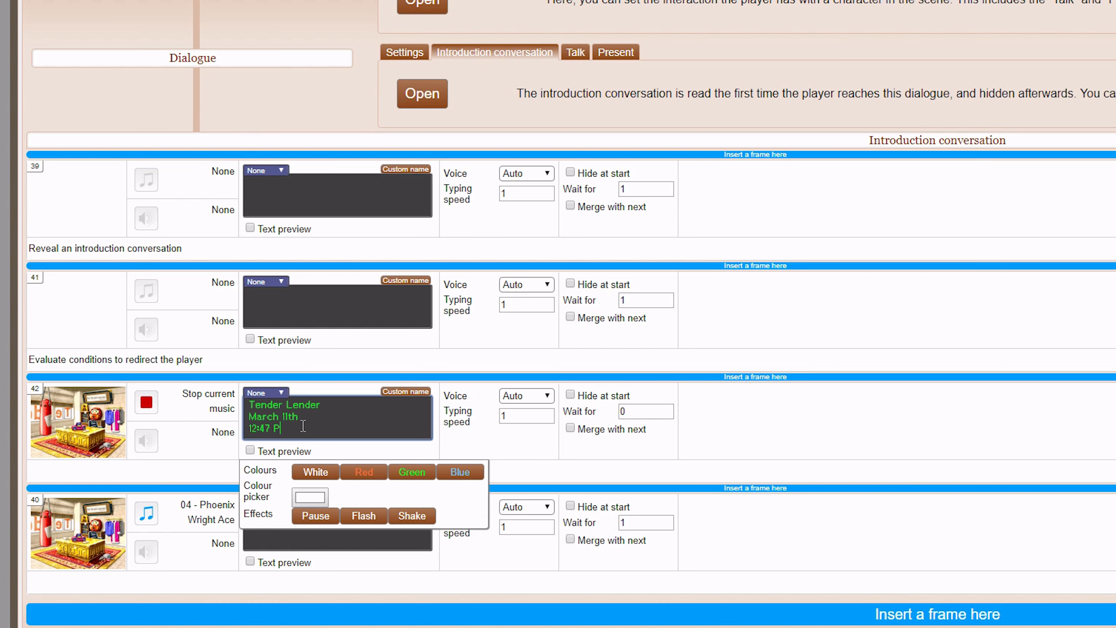
left_click(855, 428)
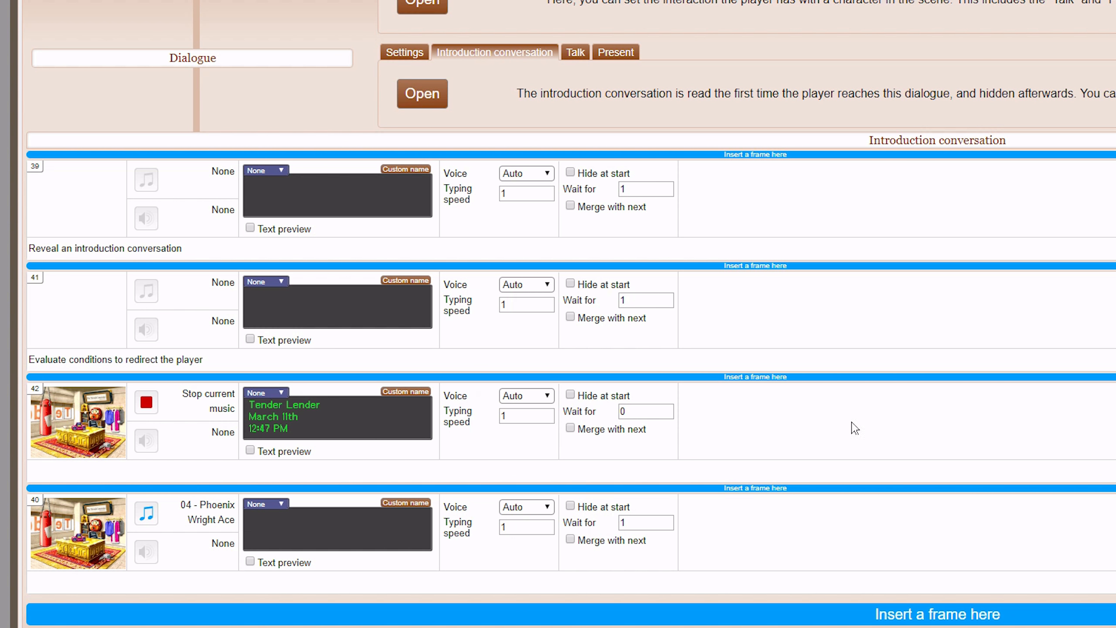
Insert a frame after frame 42, and give frame 42 the Typewriter voice with typing speed 2.
left_click(378, 488)
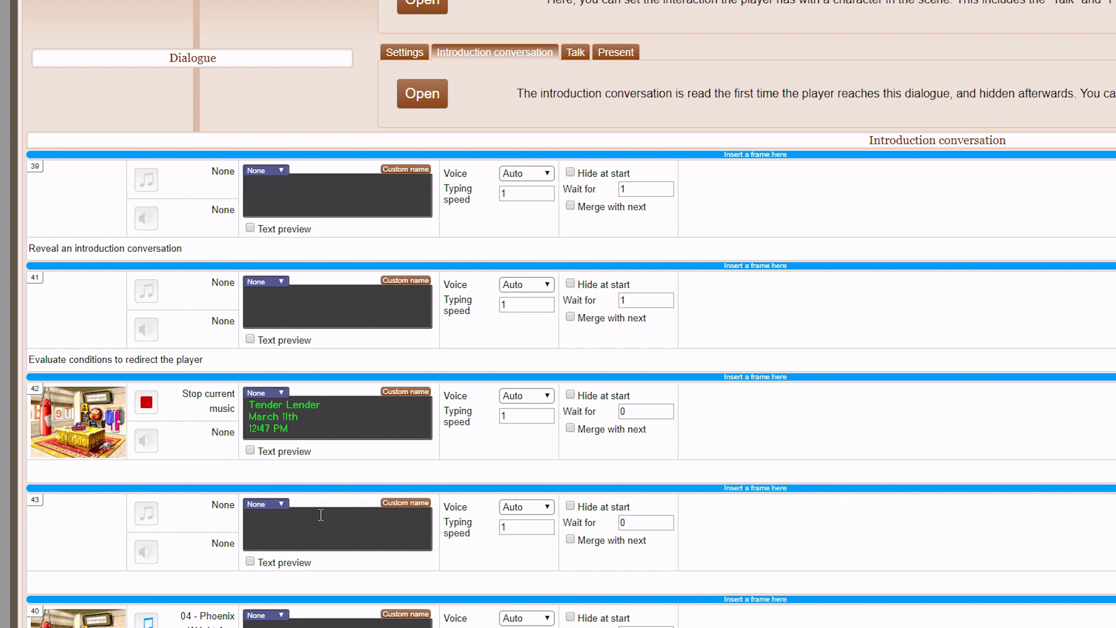
left_click(516, 401)
left_click(523, 458)
double_click(504, 418)
type("2")
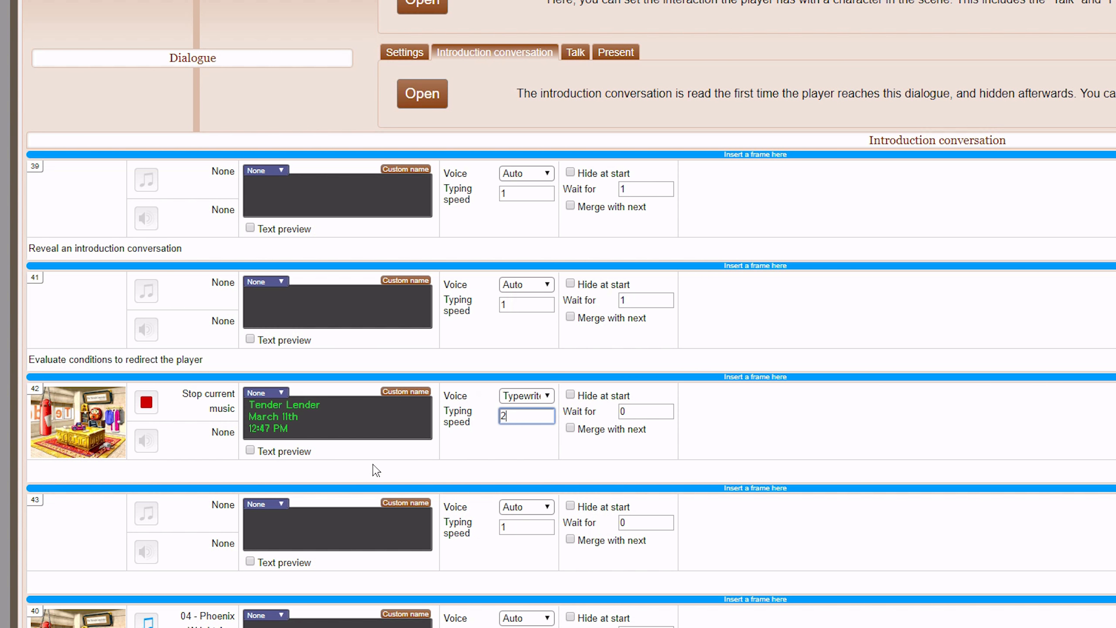
left_click(310, 417)
Assign the AANick profile as frame 43's speaker and write the line "I'm glad that tiger I saw isn't here.".
left_click(356, 535)
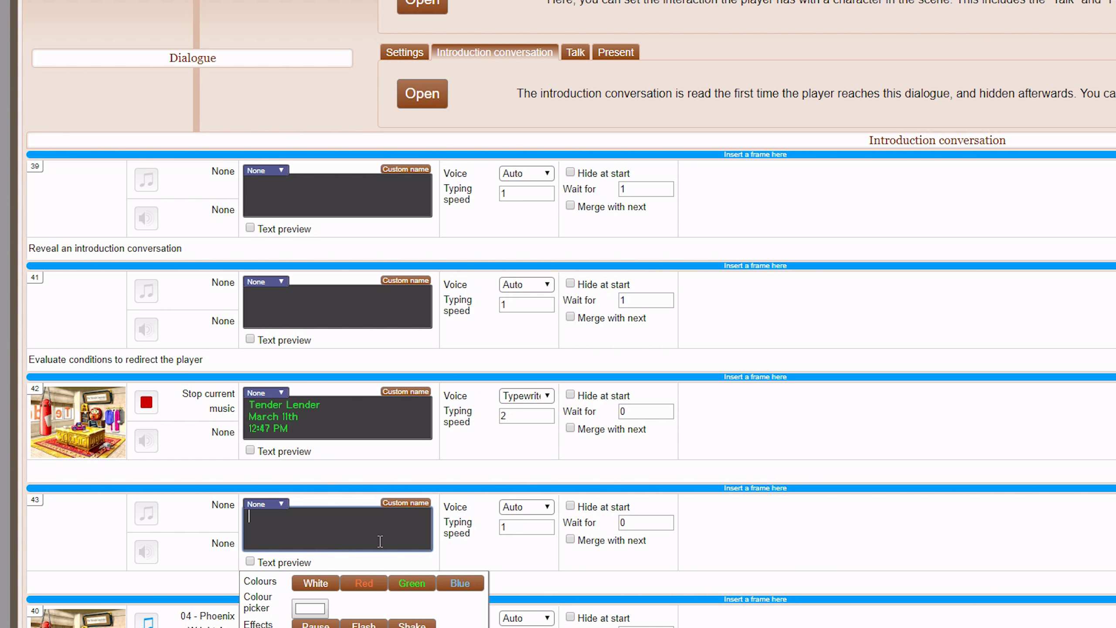
left_click(271, 505)
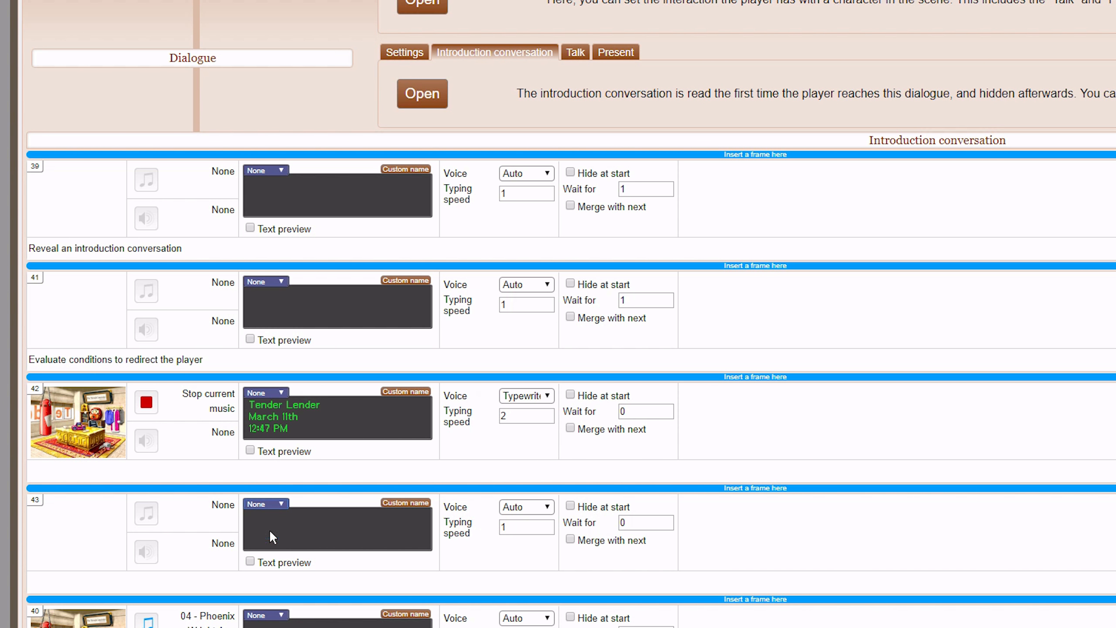
left_click(269, 529)
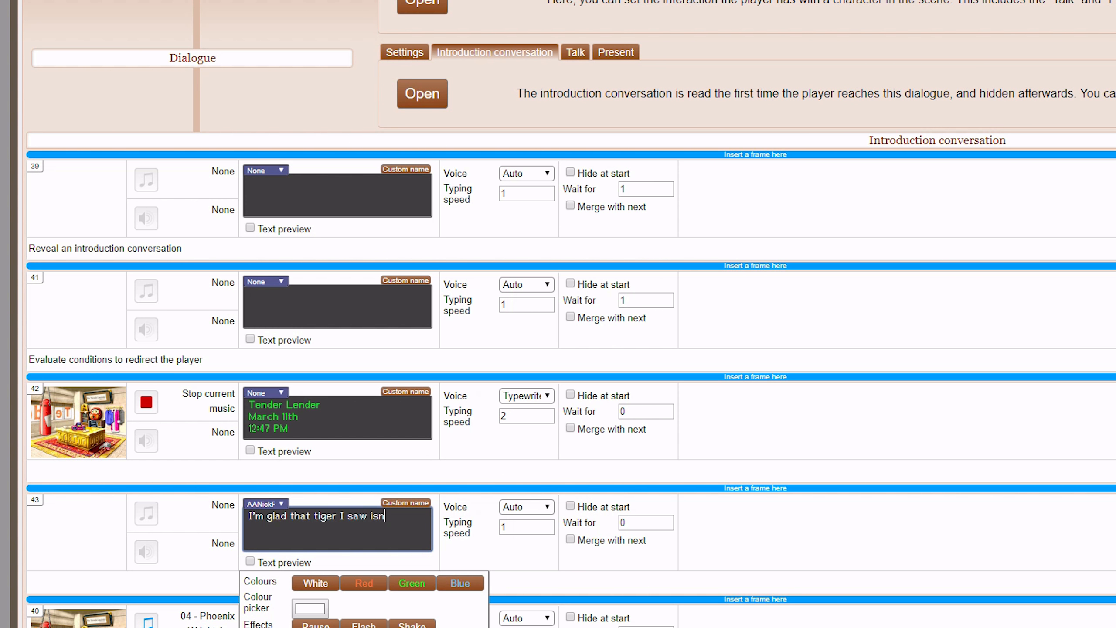
type("here.")
scroll(803, 287, "down", 3)
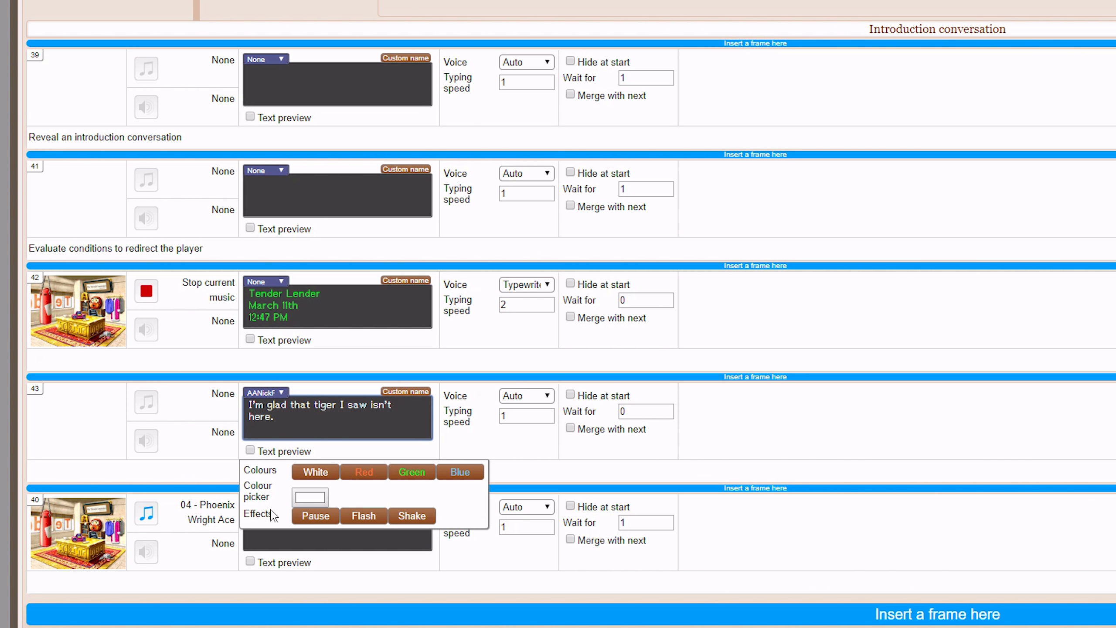
left_click(55, 527)
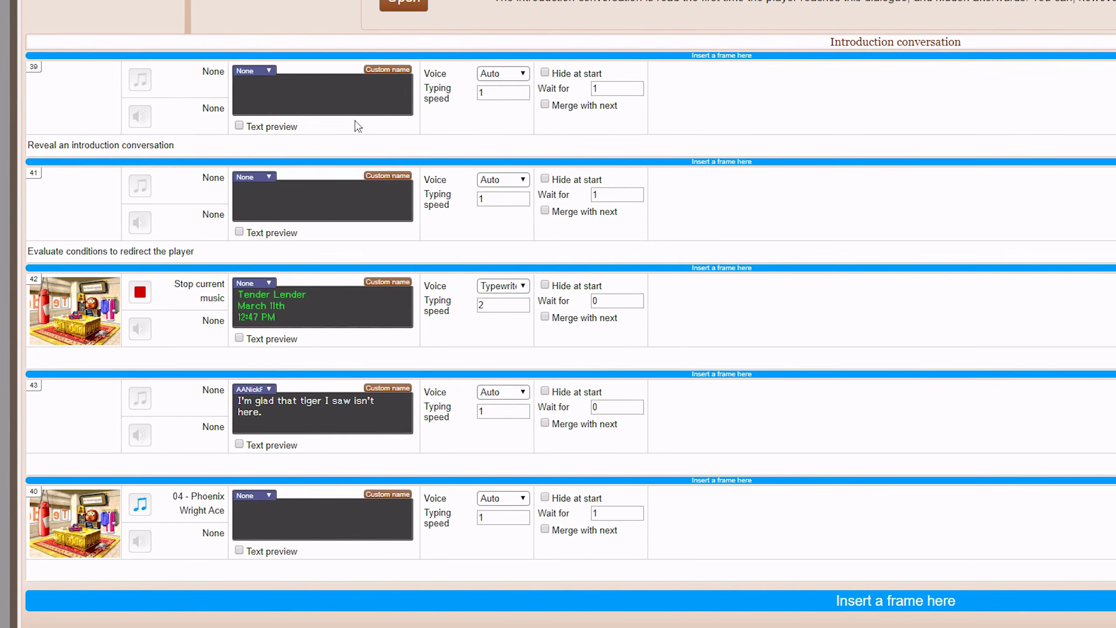
Set the target frame of the x = 0 condition in frame 41's redirect action to 42.
left_click(1073, 275)
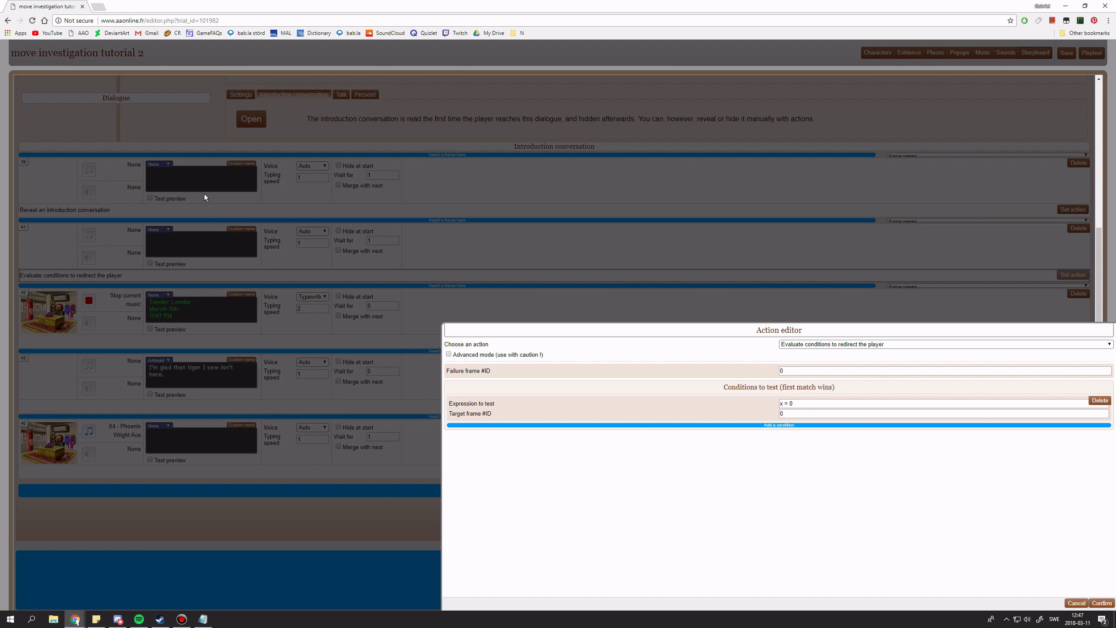
scroll(141, 164, "up", 1)
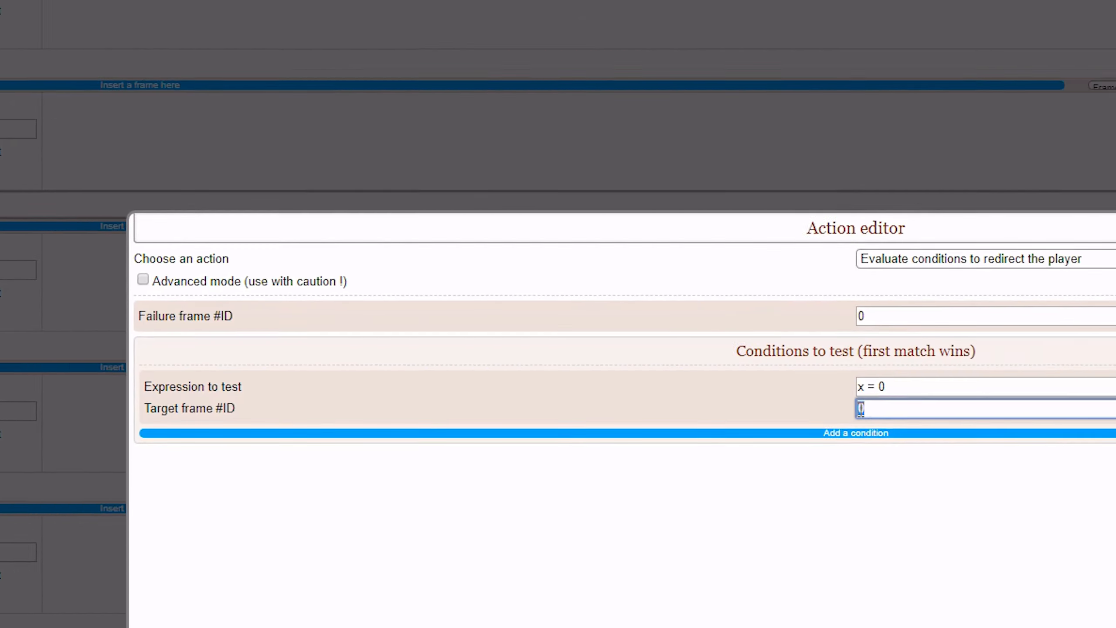
type("42")
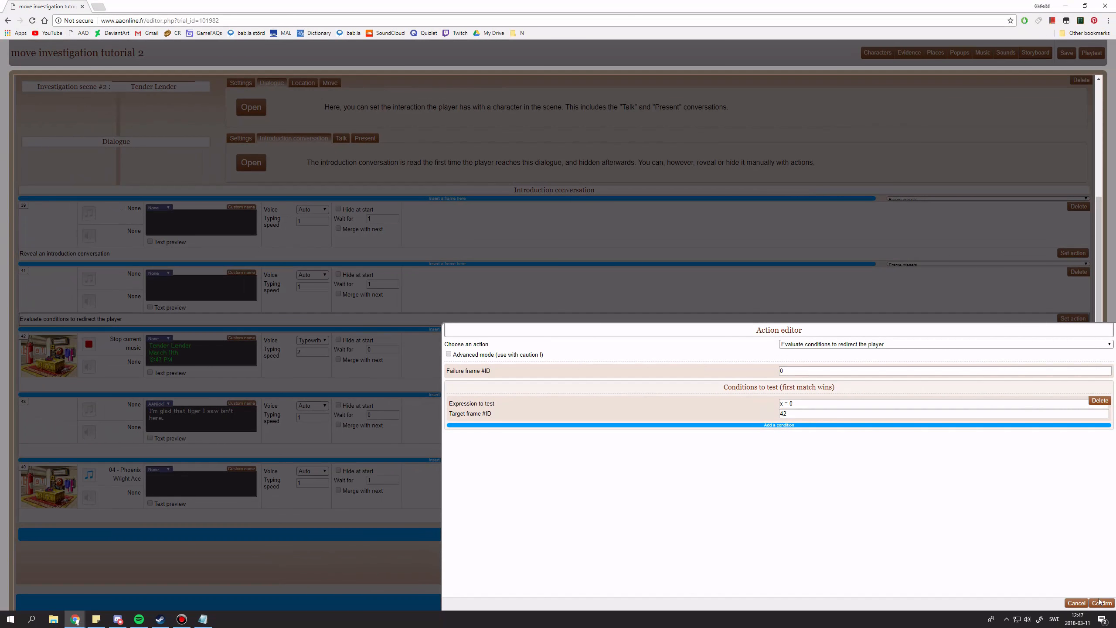
left_click(1101, 603)
Give frame 42 a Define new variables action that sets variable x to 1.
mouse_move(93, 394)
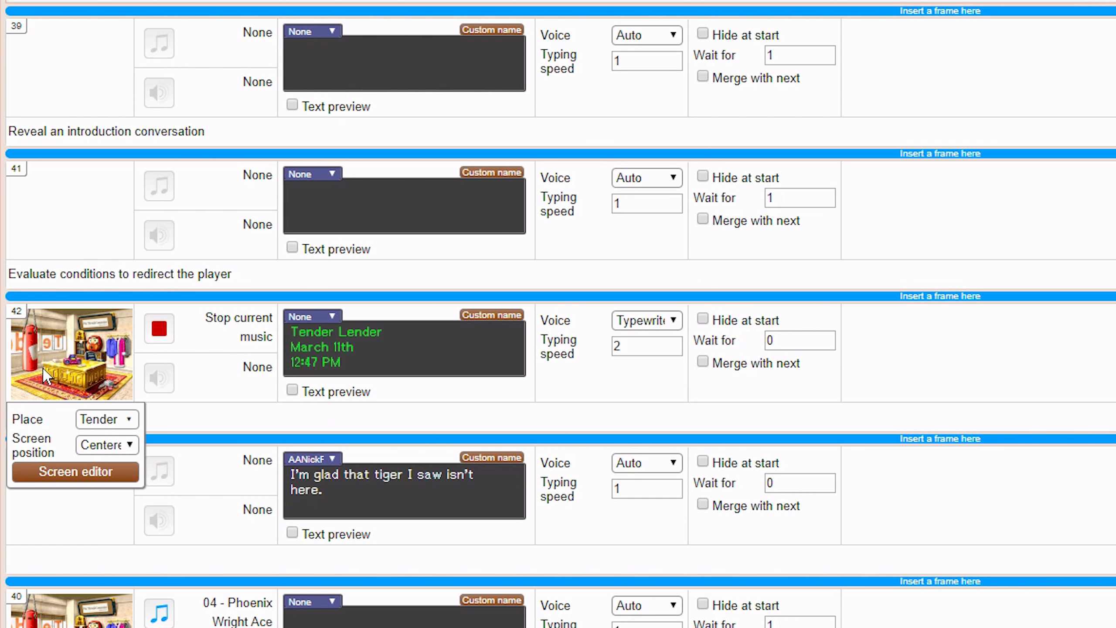
left_click(1046, 414)
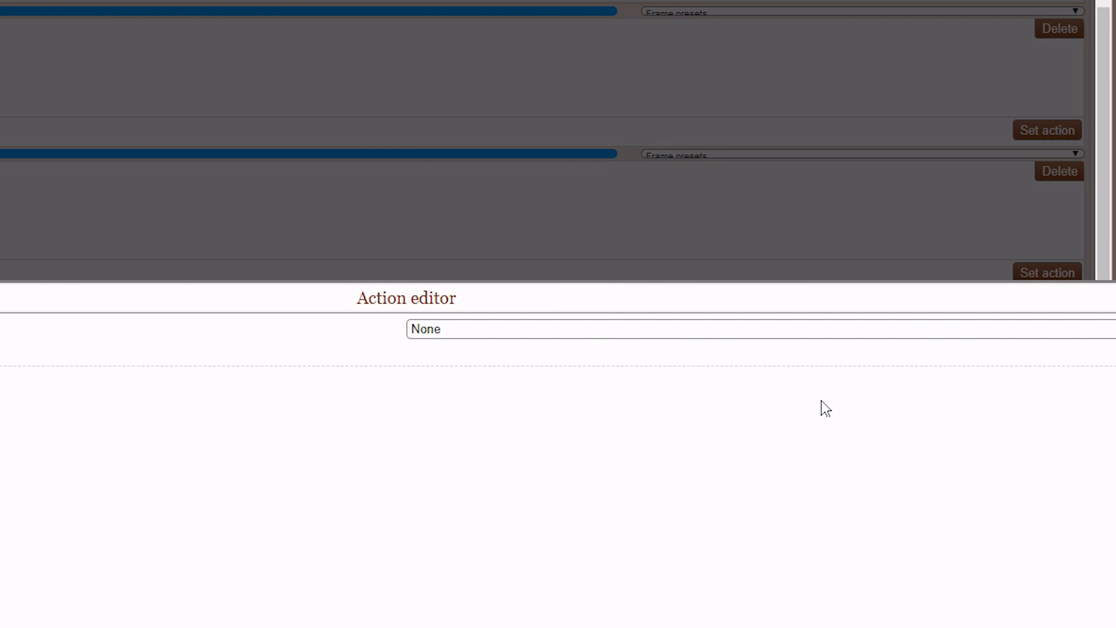
left_click(517, 338)
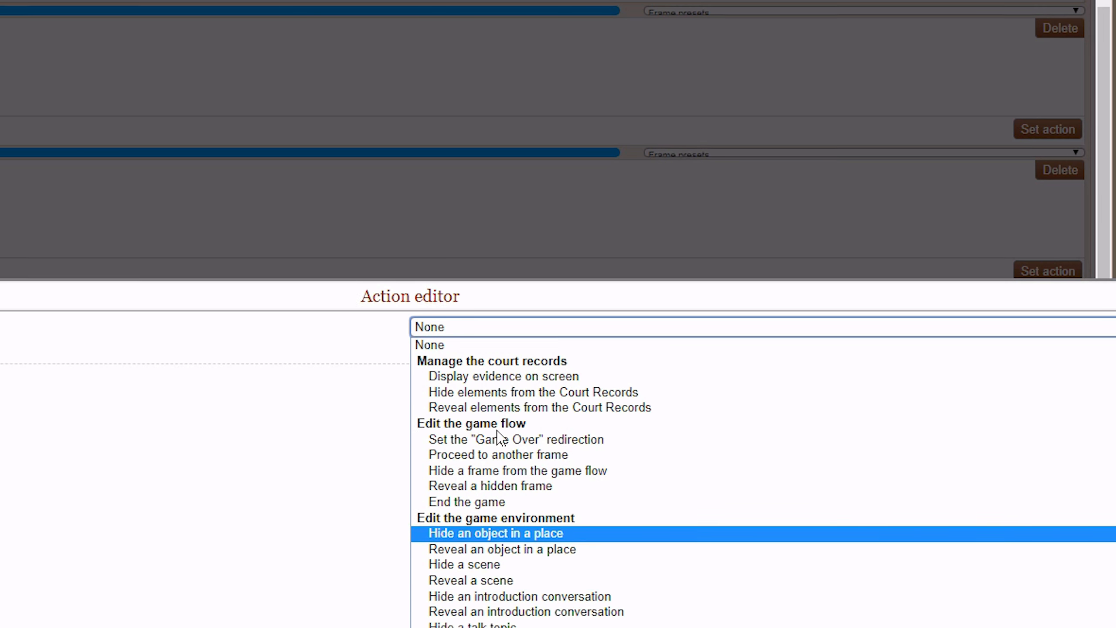
scroll(520, 436, "down", 5)
left_click(589, 505)
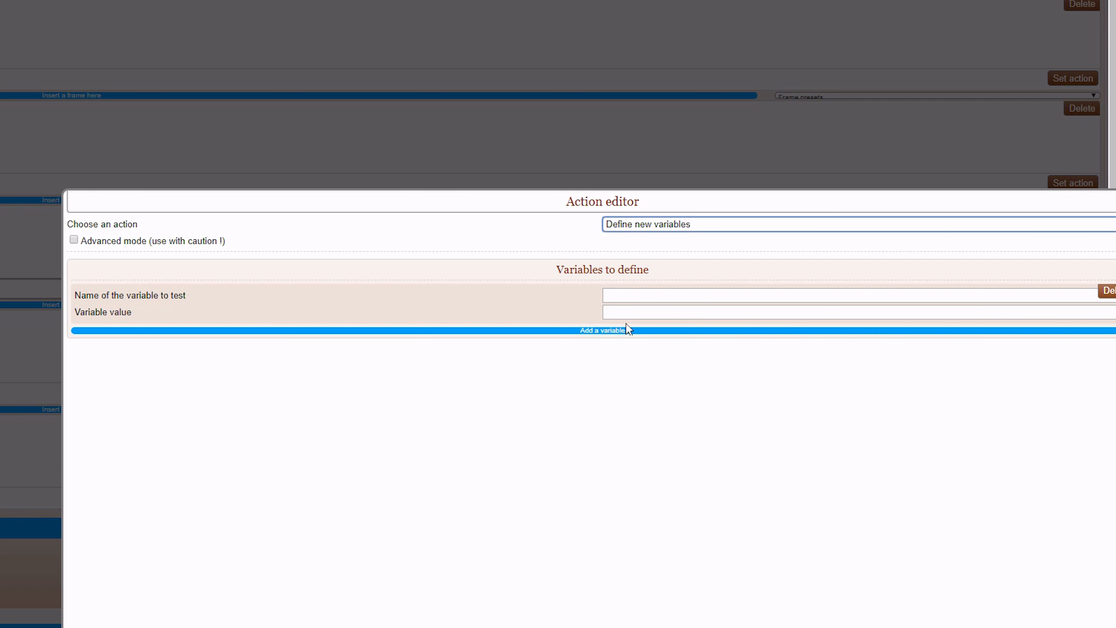
left_click(622, 300)
type("x")
left_click(637, 313)
type("1")
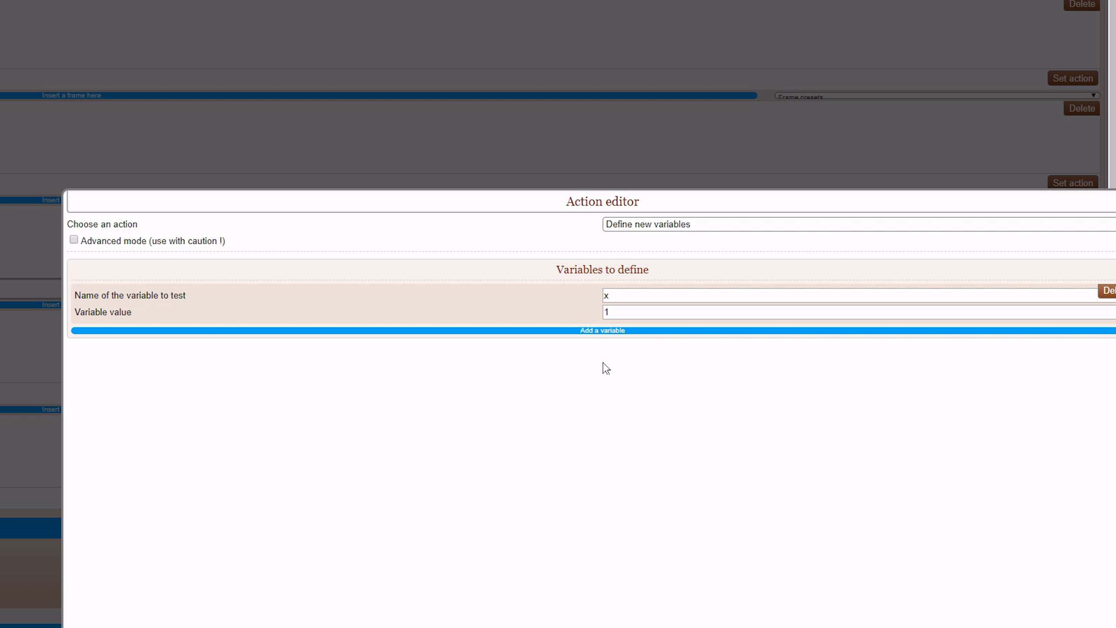
left_click(31, 224)
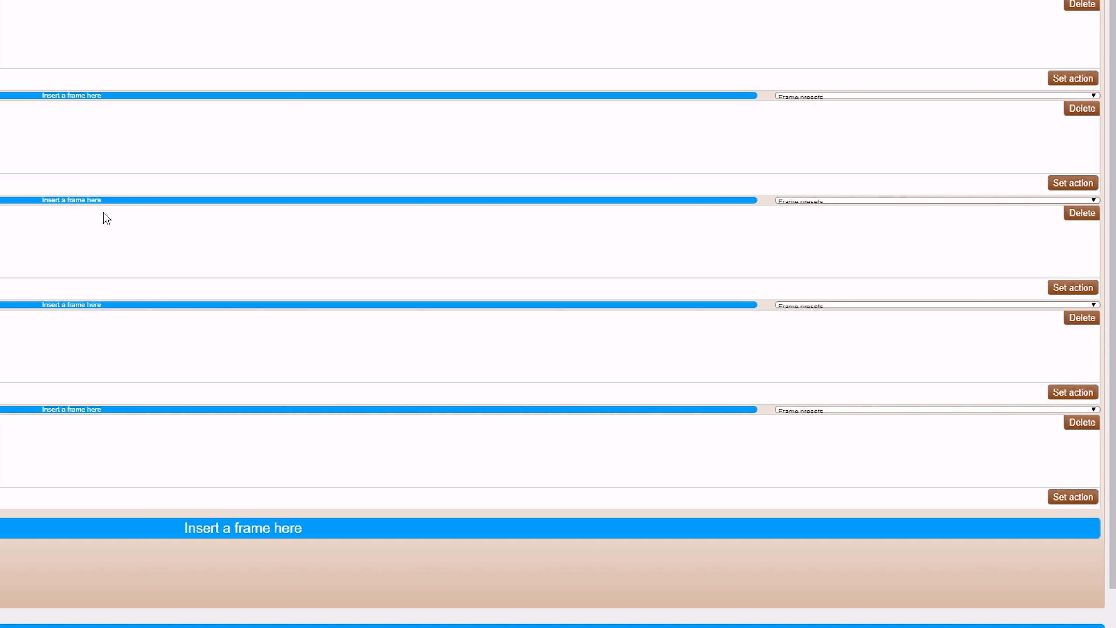
Set the failure frame of frame 41's redirect action to 40.
left_click(1069, 184)
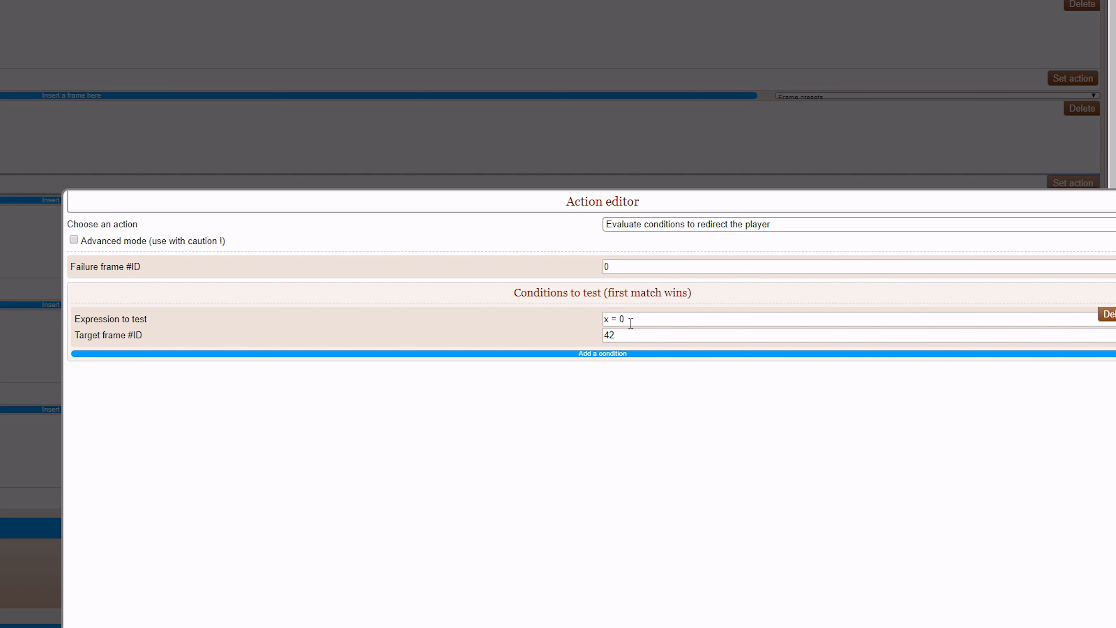
double_click(624, 264)
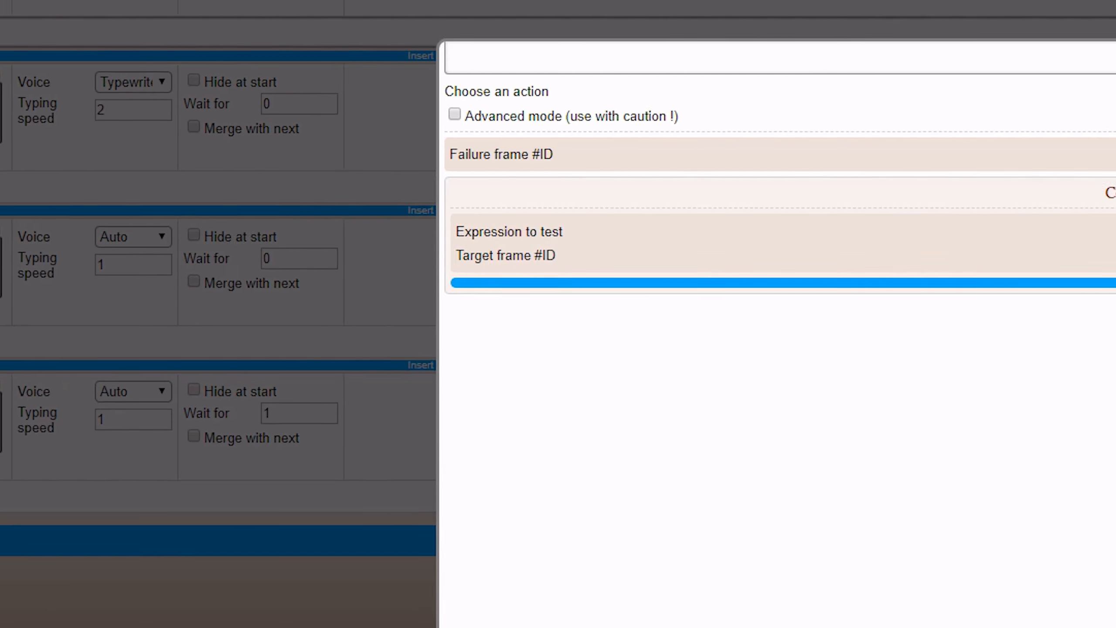
type("40")
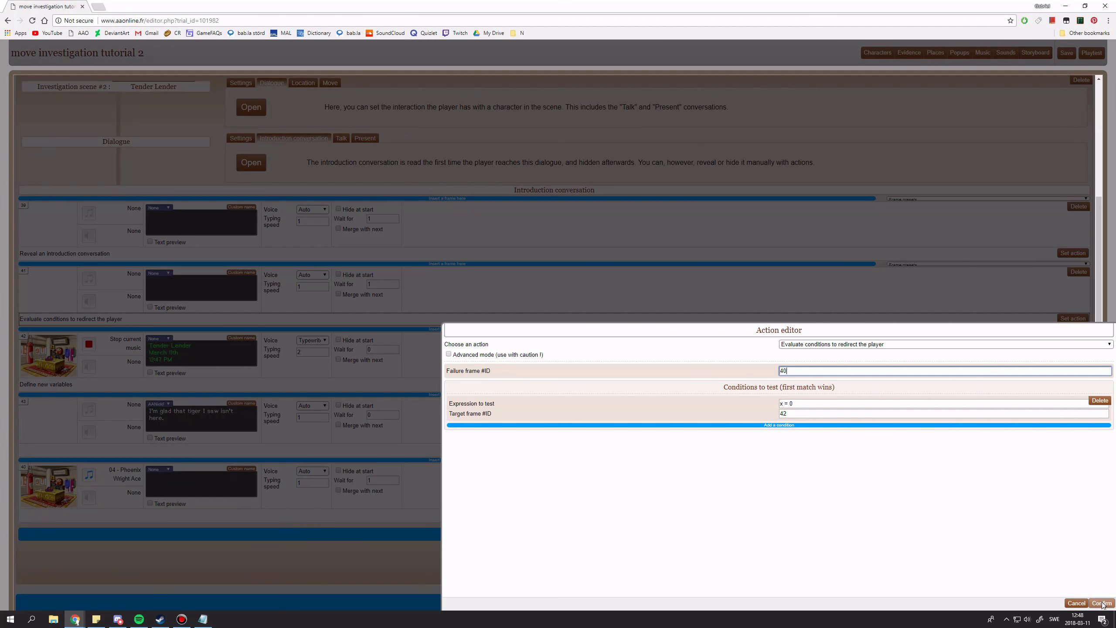
left_click(1099, 603)
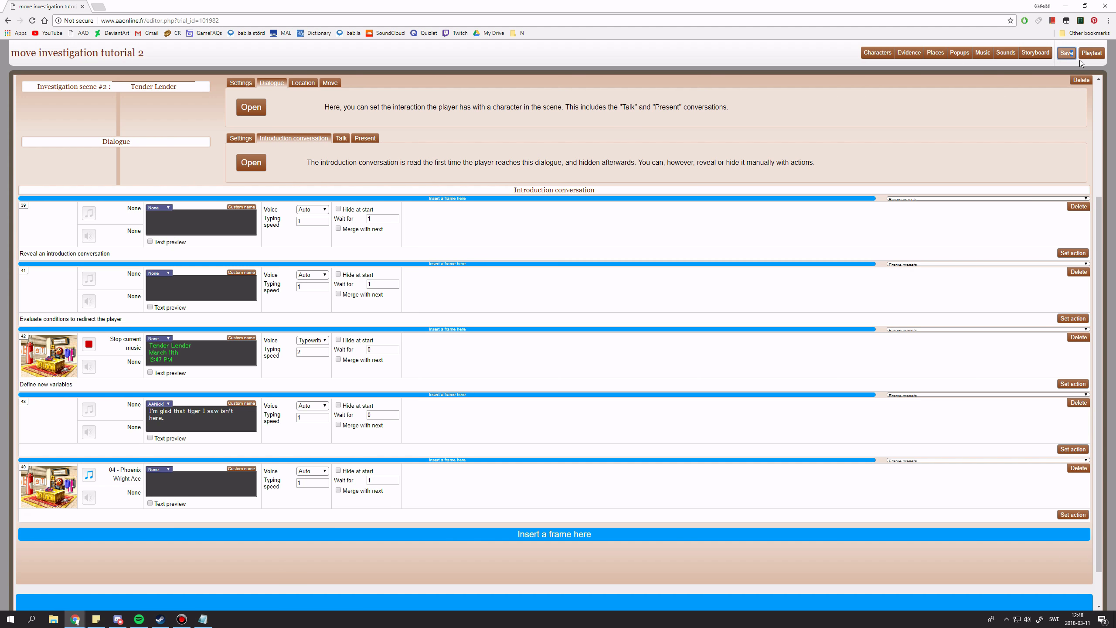
Reload the trial editor and start a playtest of the trial.
key("F5")
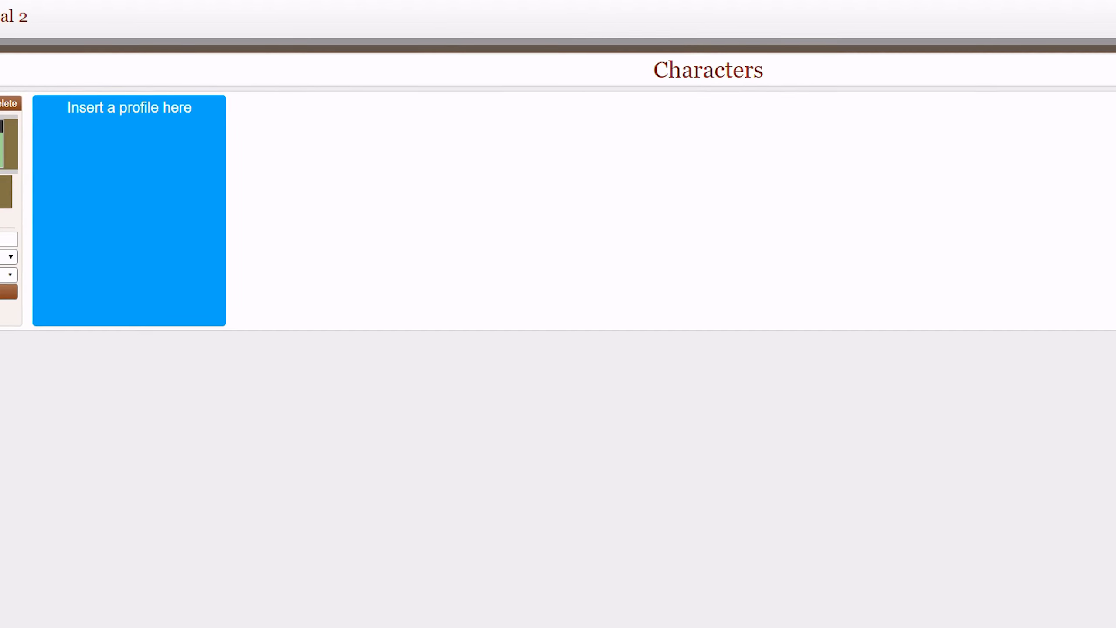
left_click(1091, 54)
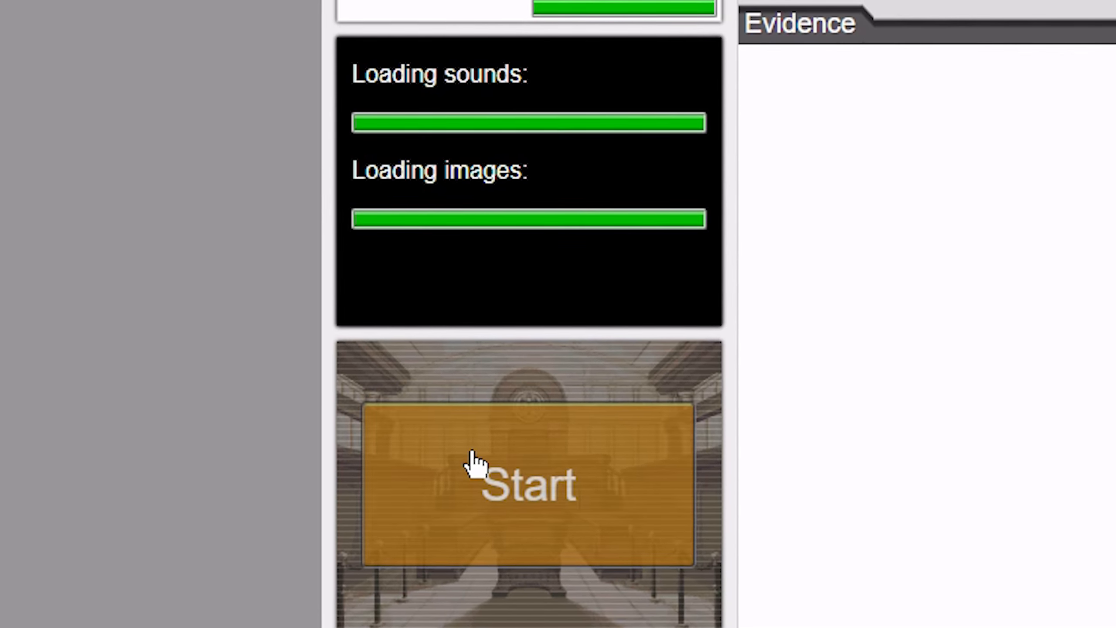
left_click(474, 462)
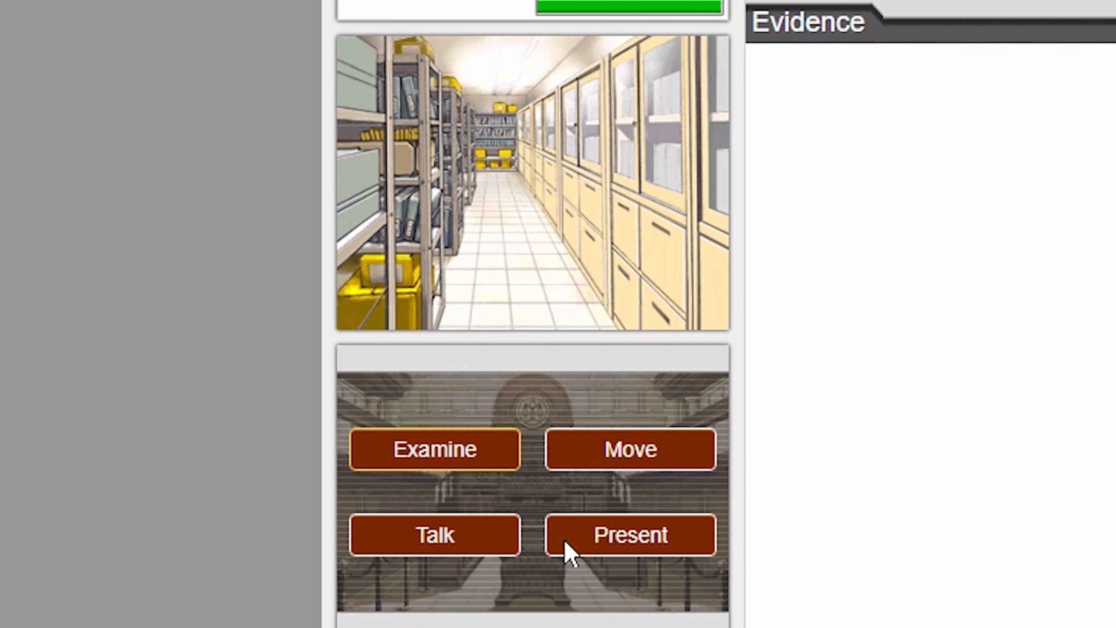
Move from the Evidence room to Tender Lender in the playtest and advance through its introduction frames.
left_click(624, 453)
left_click(536, 423)
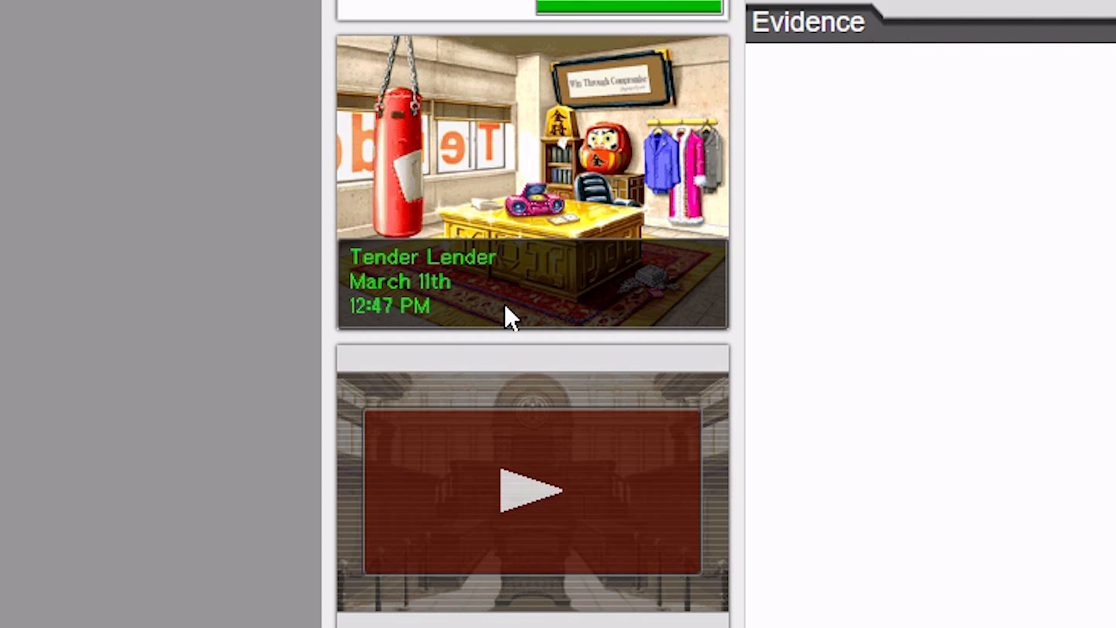
left_click(498, 433)
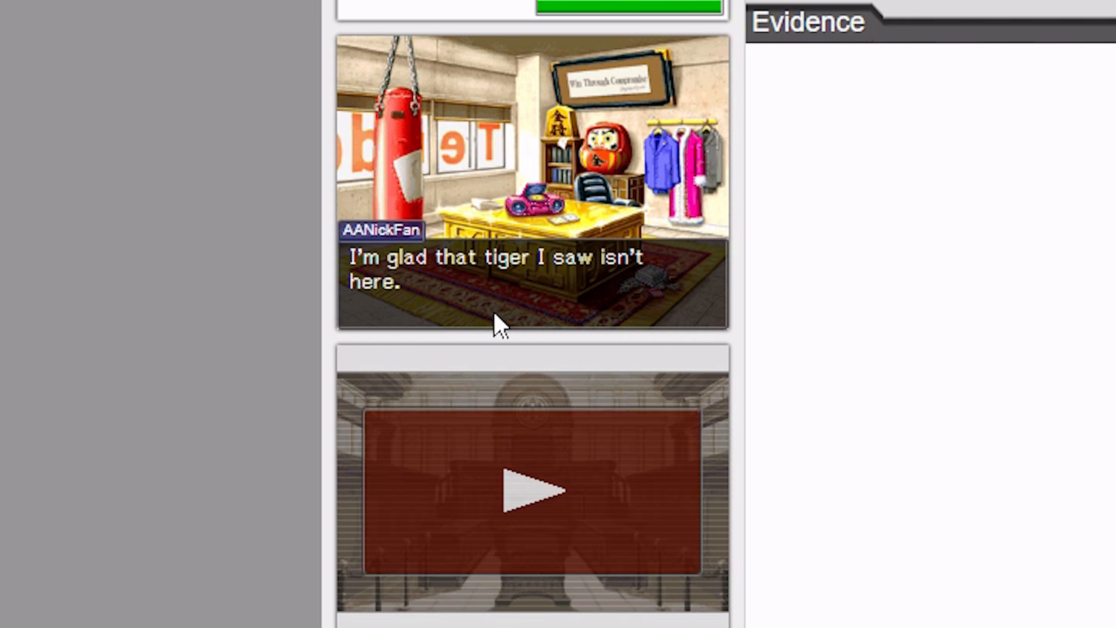
left_click(470, 474)
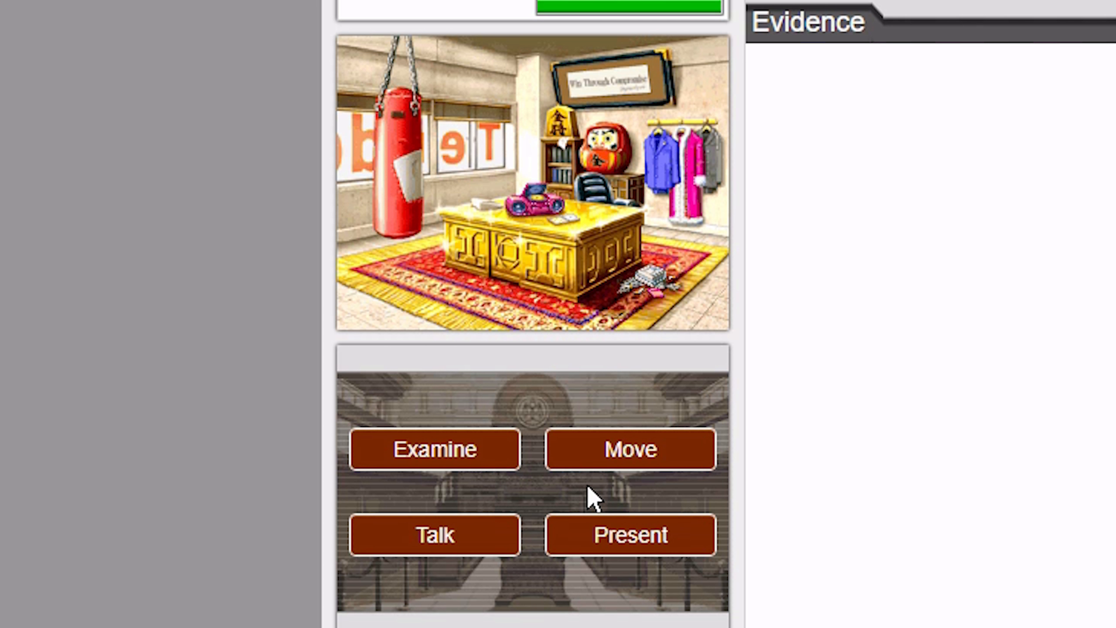
Move back to the Evidence room and revisit Tender Lender to test the redirect on the second visit.
left_click(601, 457)
left_click(589, 416)
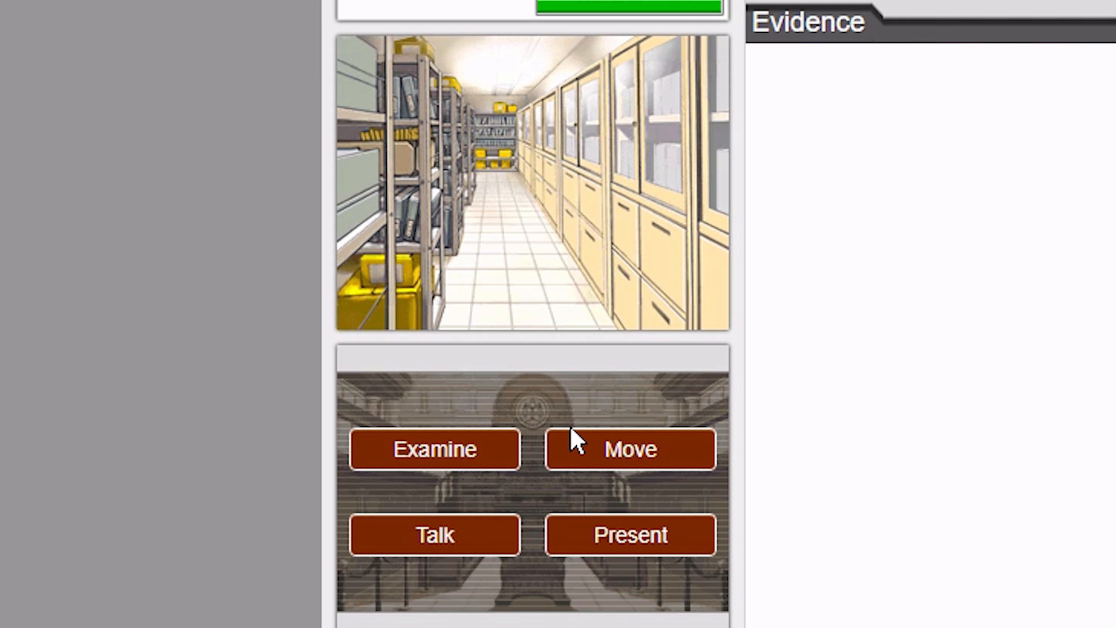
left_click(572, 431)
left_click(569, 429)
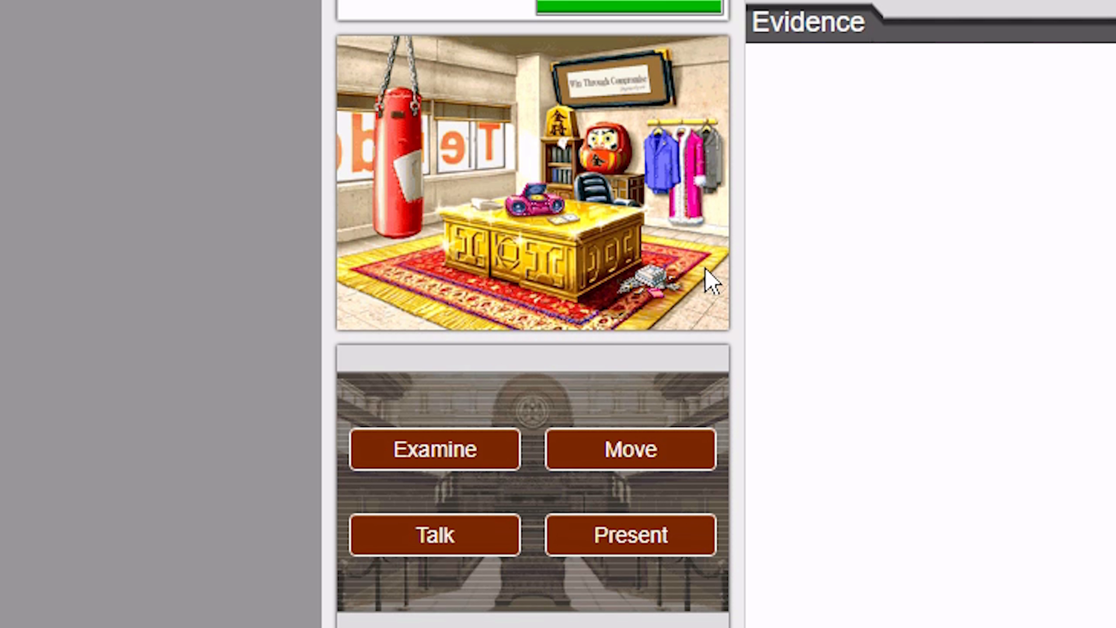